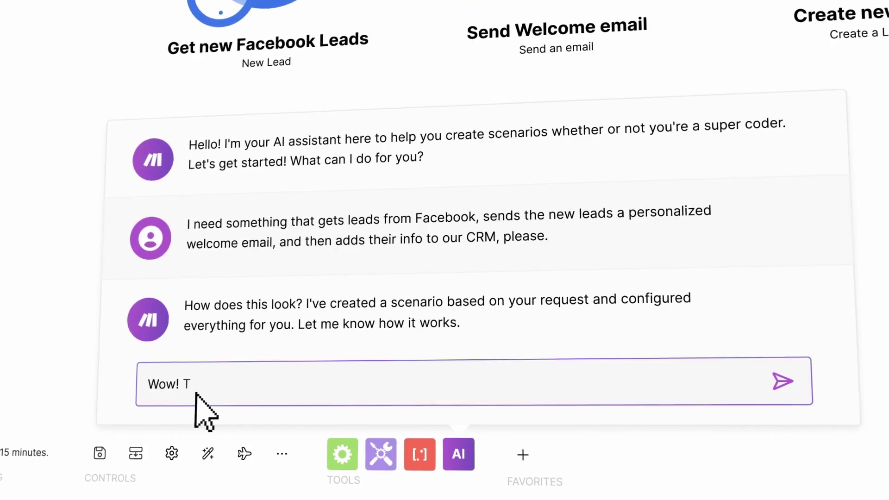
text(hat's great! Can you add ChatGPT to write the email!)
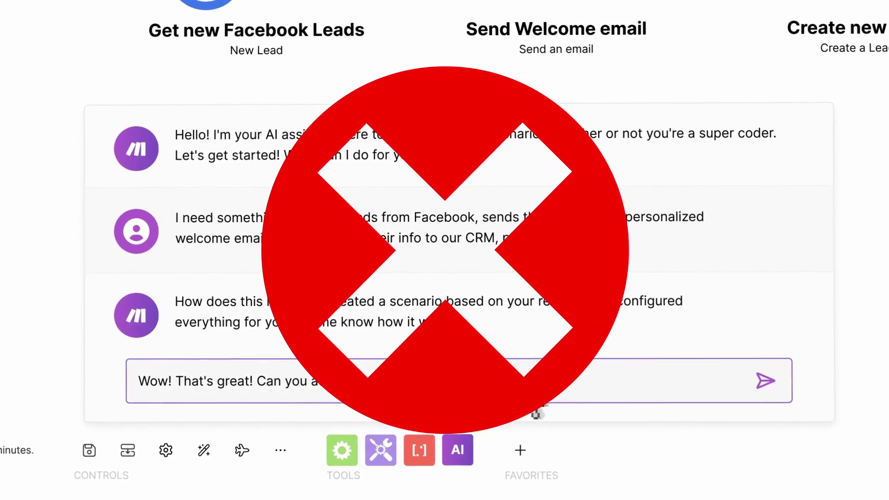
Step: Send the assistant a follow-up asking it to add ChatGPT to write the welcome email
click(764, 380)
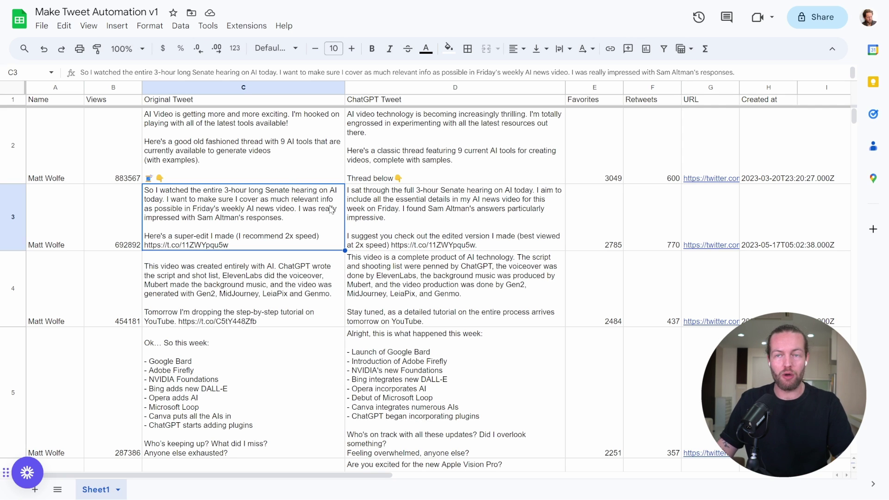
click(117, 88)
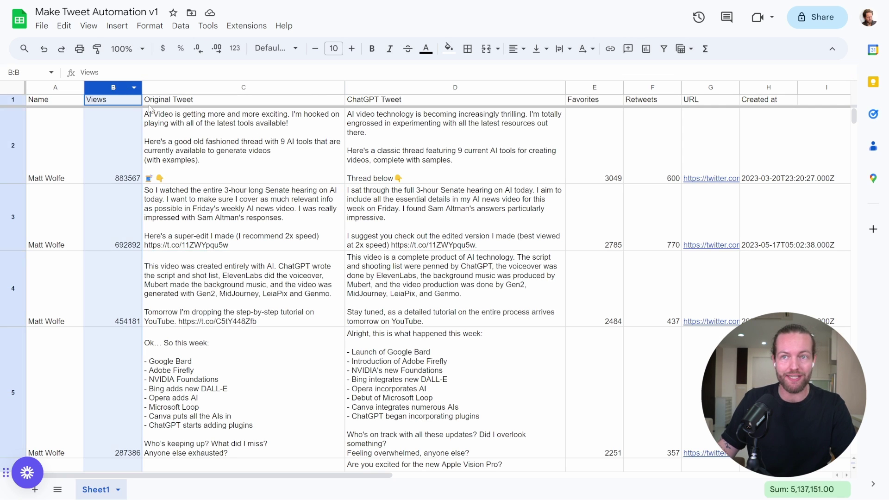
click(234, 89)
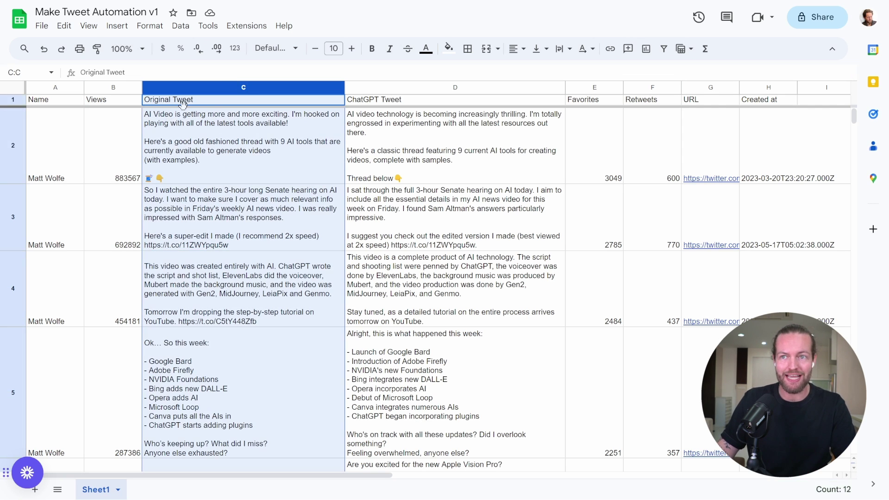
click(439, 89)
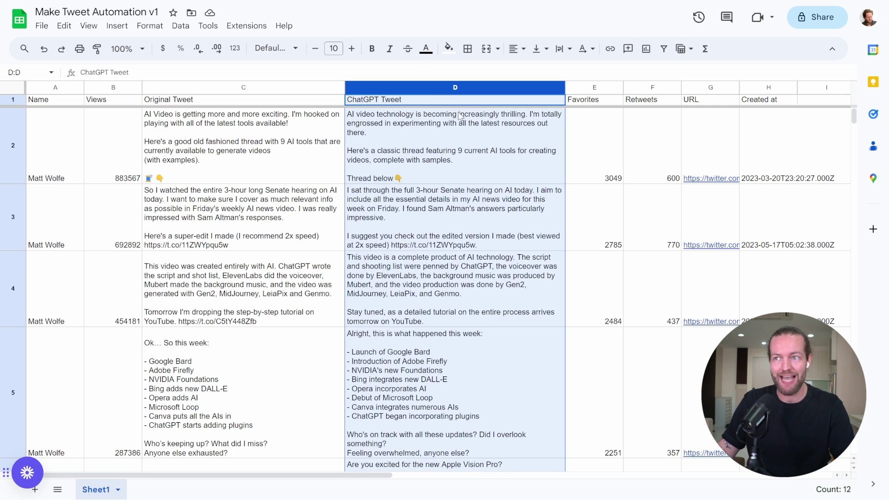
click(603, 88)
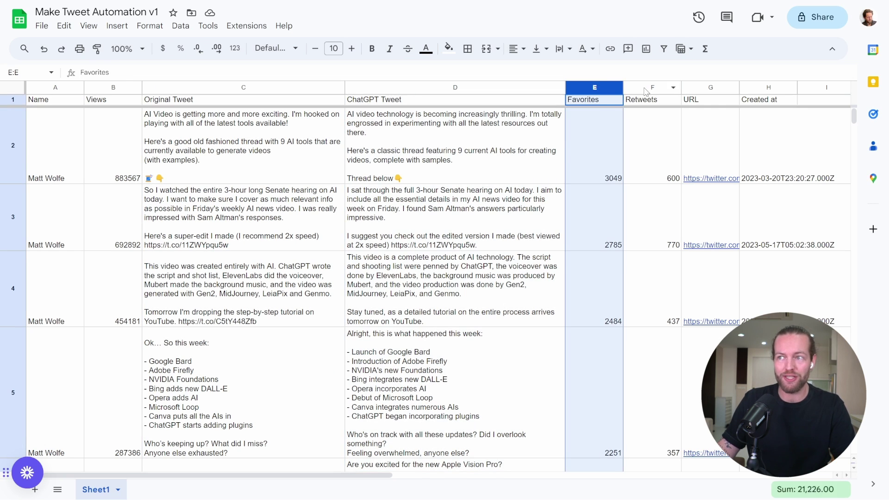
click(653, 88)
click(698, 87)
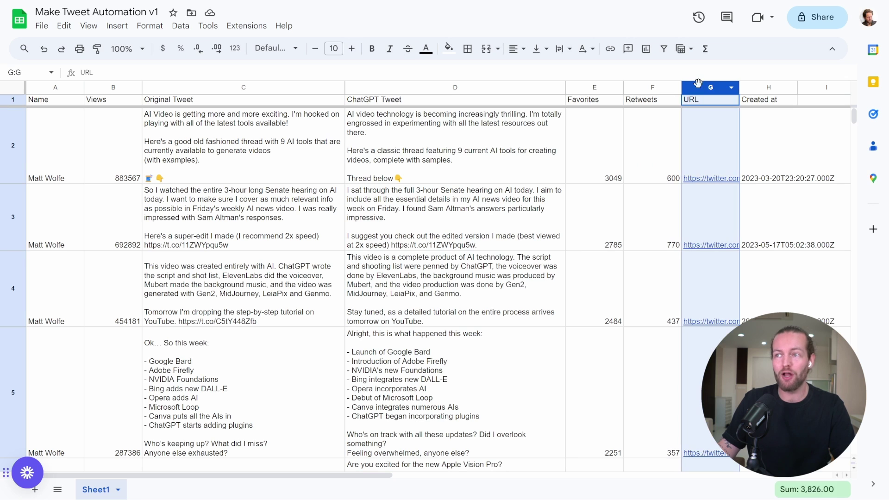
click(758, 89)
scroll(511, 294, down, 2)
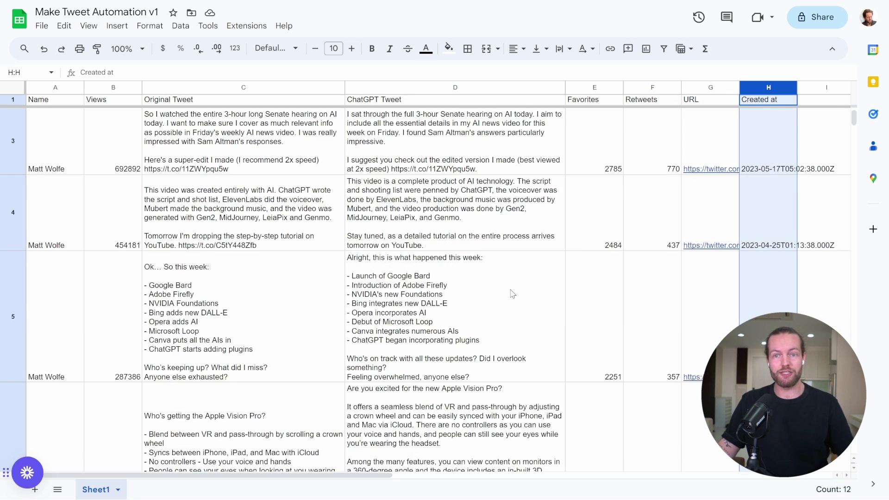
scroll(511, 294, down, 2)
scroll(511, 294, down, 2)
scroll(512, 294, down, 2)
scroll(511, 294, down, 2)
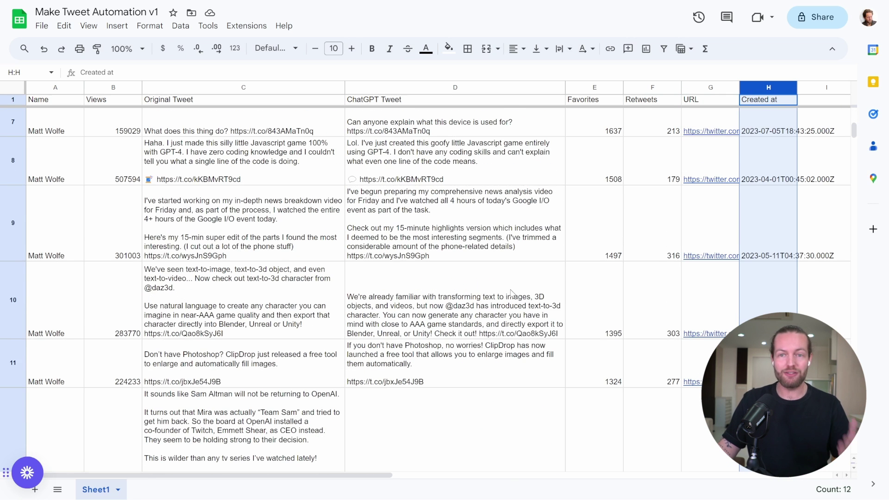
scroll(511, 294, down, 1)
scroll(528, 328, down, 1)
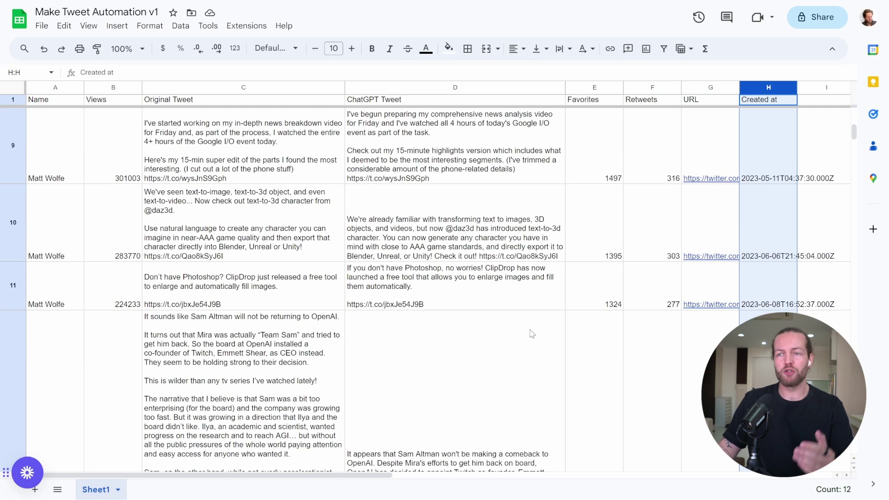
scroll(528, 328, down, 1)
scroll(529, 328, down, 1)
scroll(531, 334, down, 1)
scroll(531, 334, down, 2)
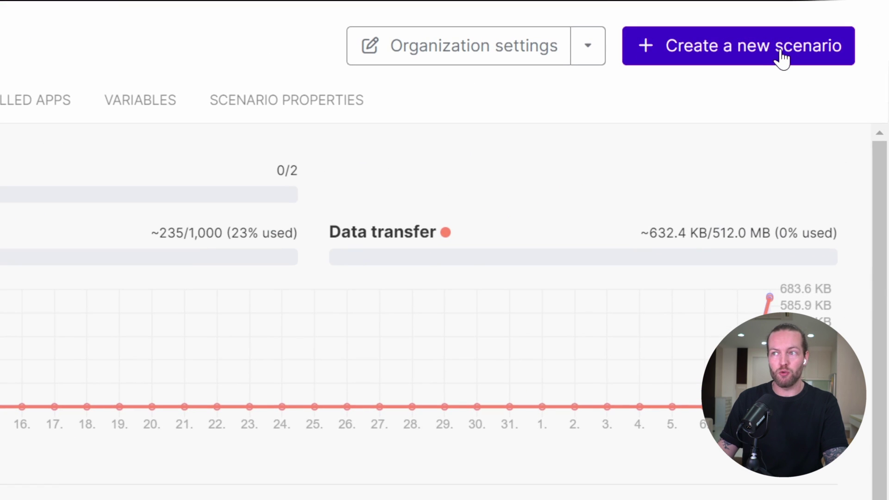
Step: Create a blank scenario, browse Twitter's modules, then add Apify > Watch Task Runs as the trigger
click(783, 60)
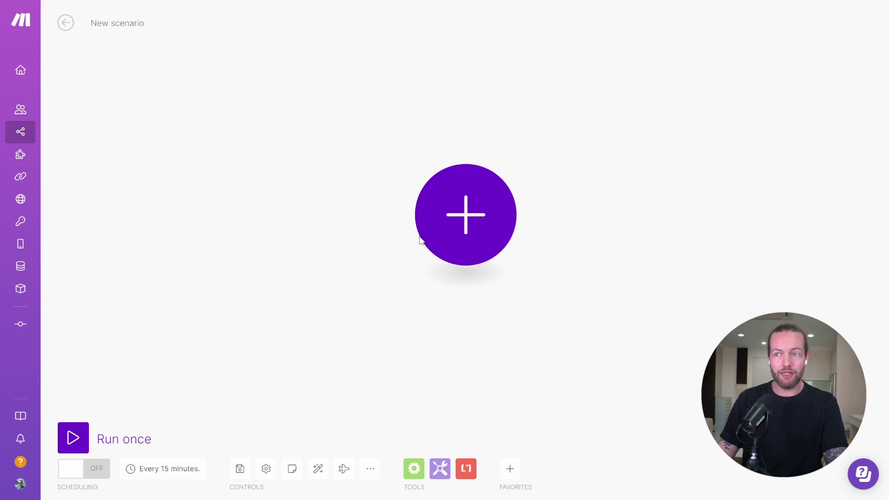
click(465, 220)
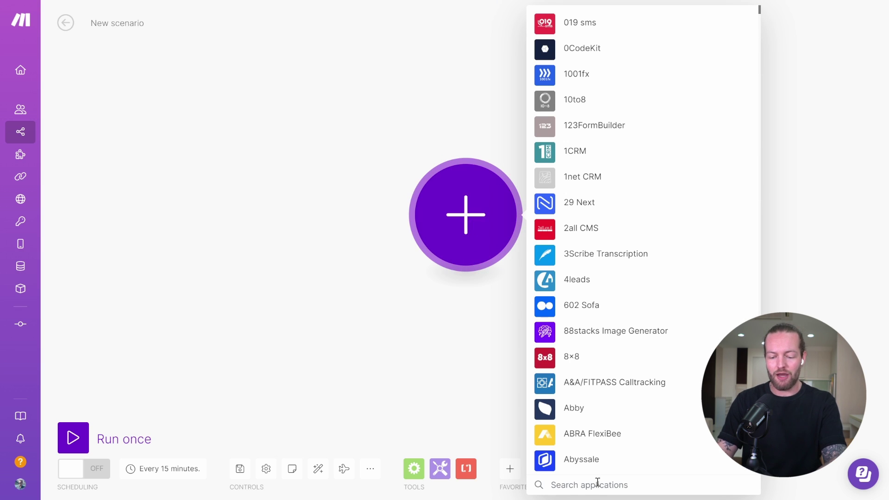
text(twitter)
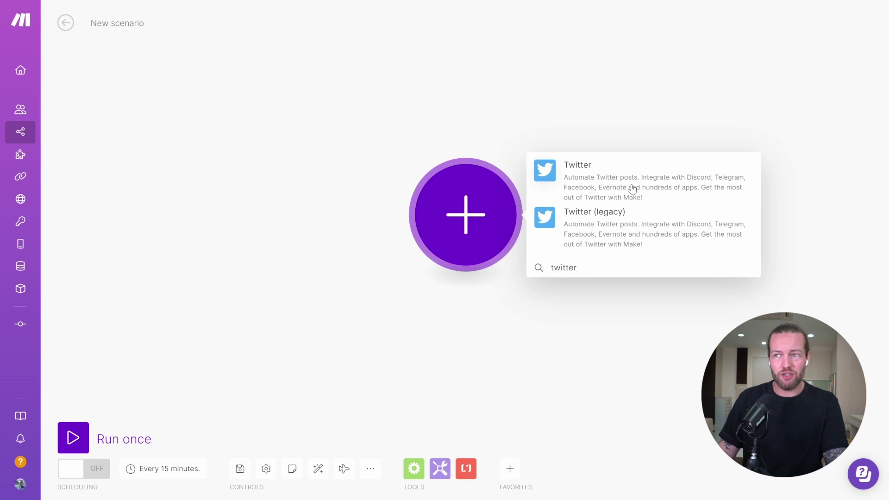
click(632, 190)
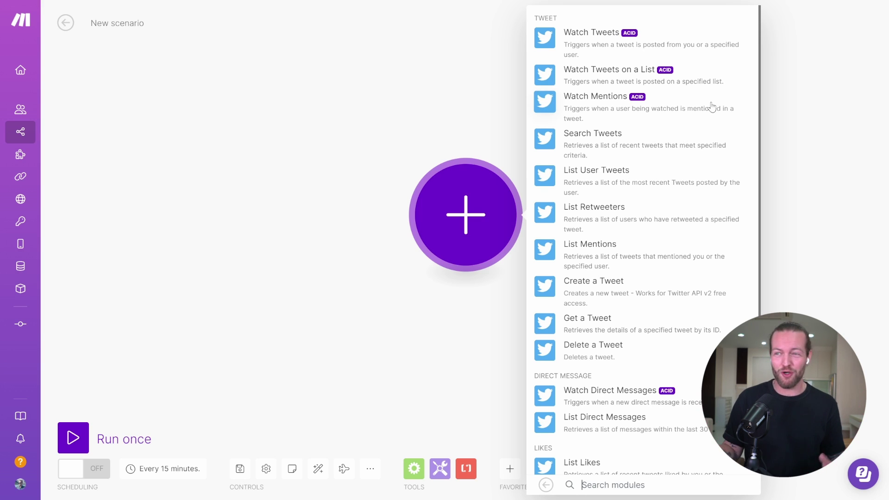
click(545, 485)
text(apify)
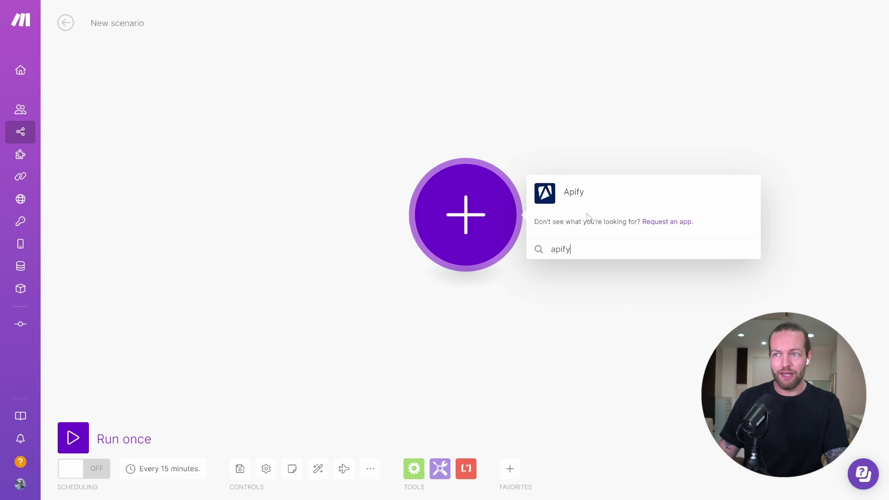
click(576, 198)
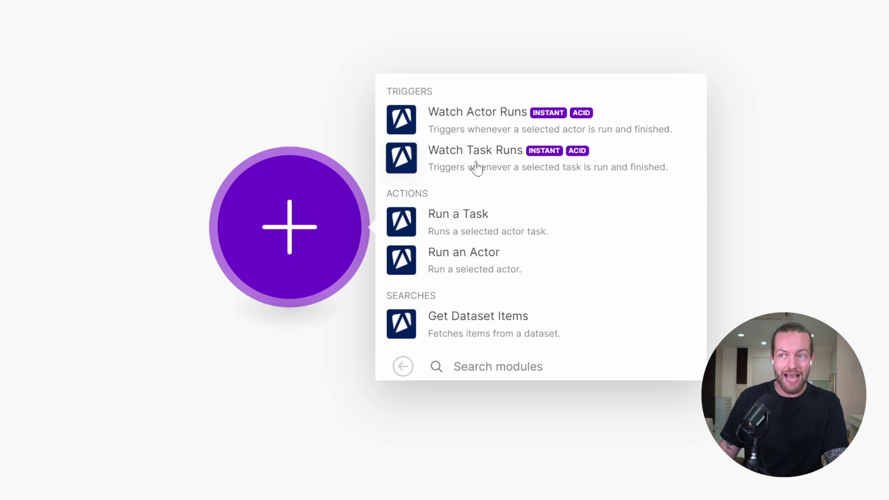
click(510, 166)
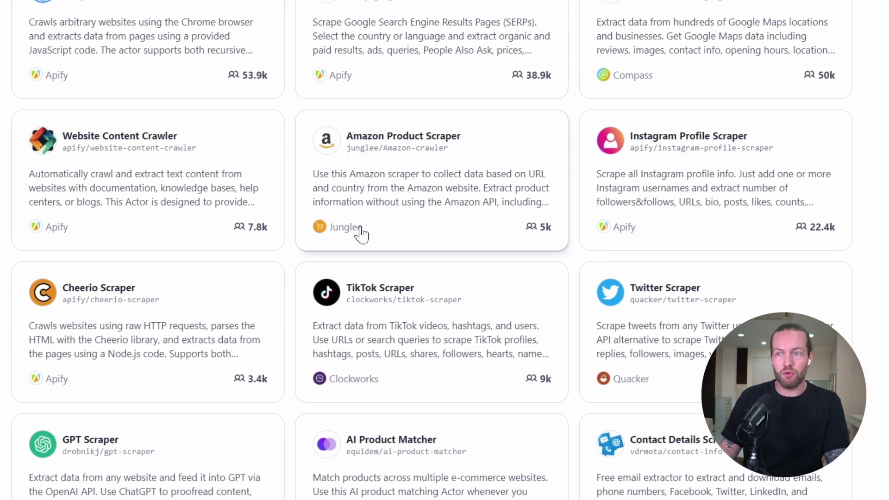
scroll(361, 233, down, 2)
scroll(496, 225, down, 1)
scroll(273, 292, down, 1)
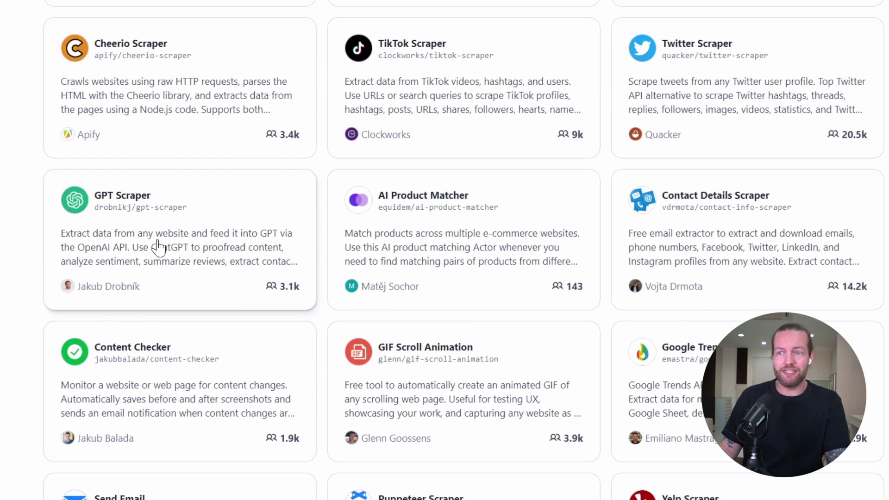
scroll(271, 238, down, 1)
scroll(685, 289, down, 2)
scroll(232, 294, down, 1)
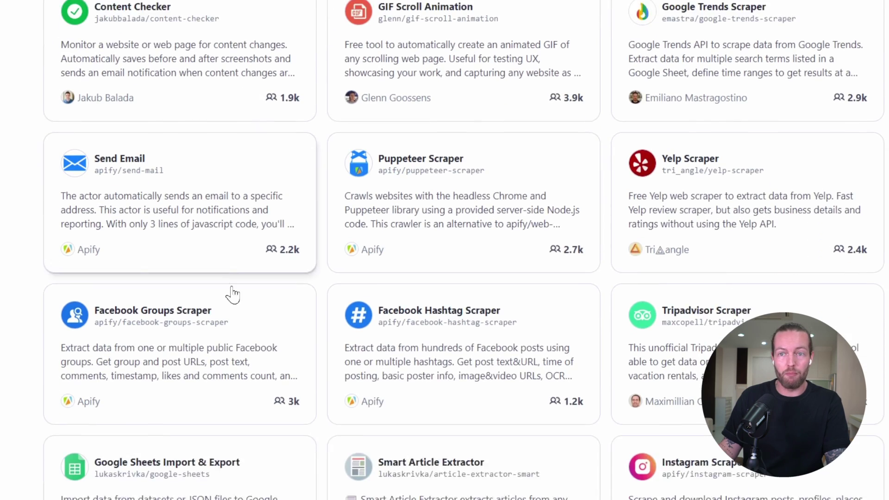
scroll(232, 295, down, 1)
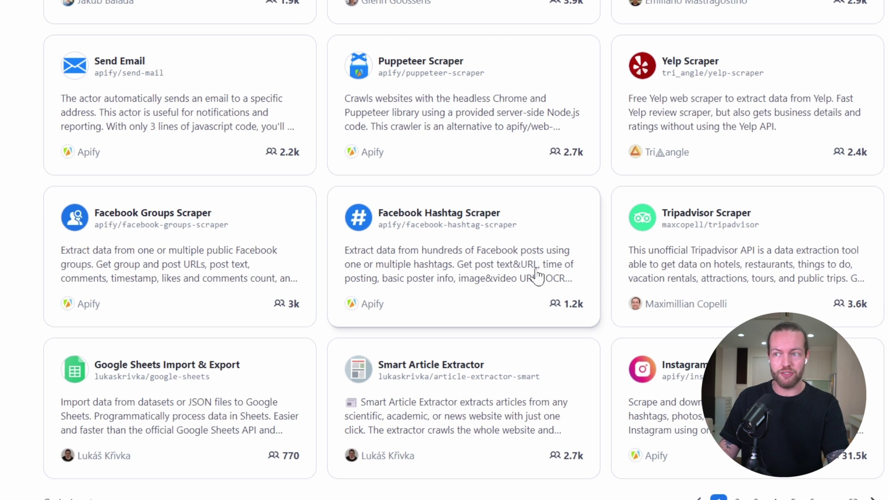
scroll(536, 275, up, 2)
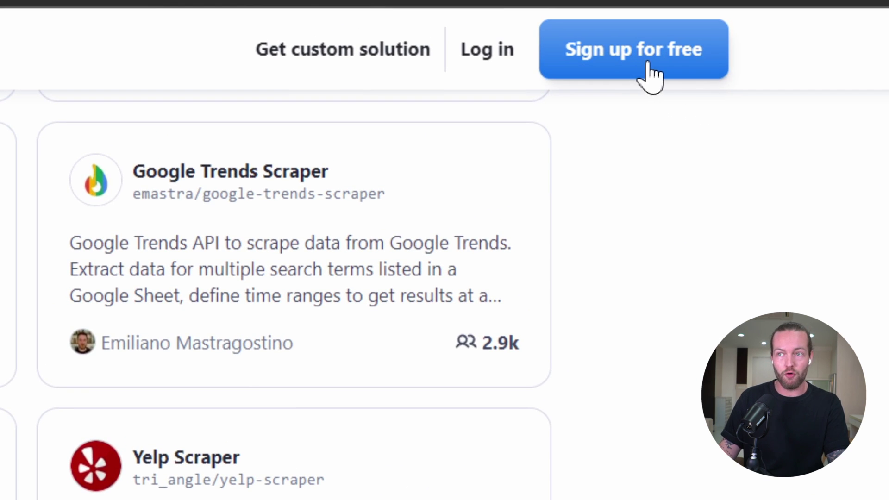
scroll(322, 135, down, 1)
scroll(307, 172, down, 1)
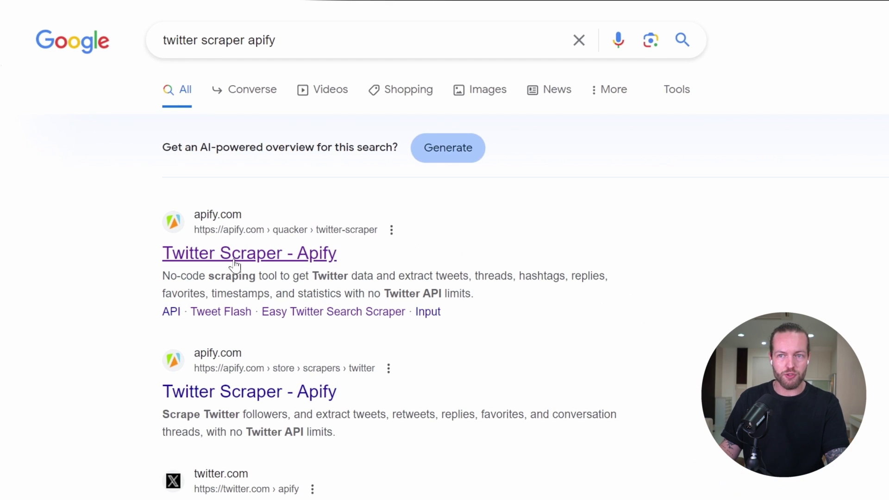
Step: Open the Twitter Scraper in the Apify console and switch its input to the form view
click(235, 264)
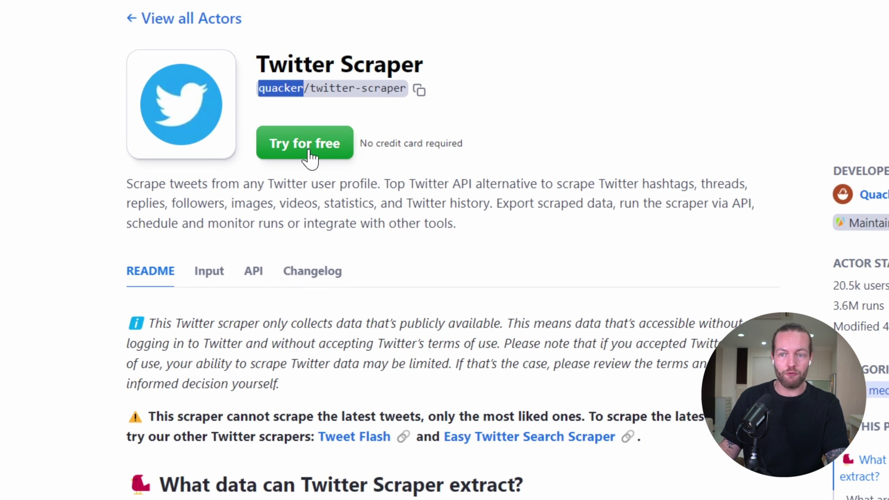
click(320, 156)
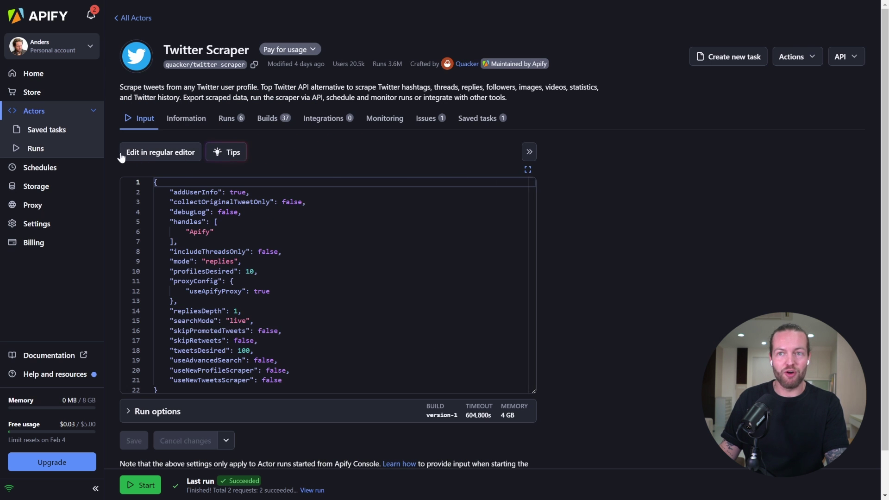
drag(198, 212, 327, 359)
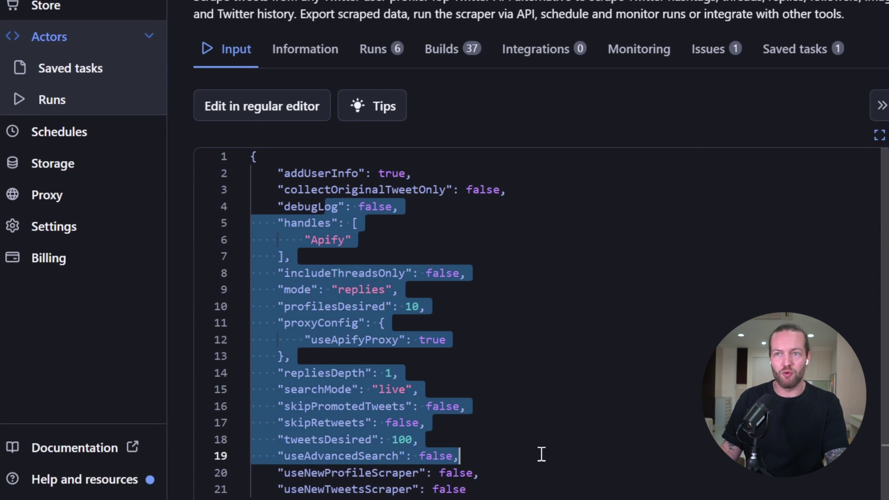
click(235, 119)
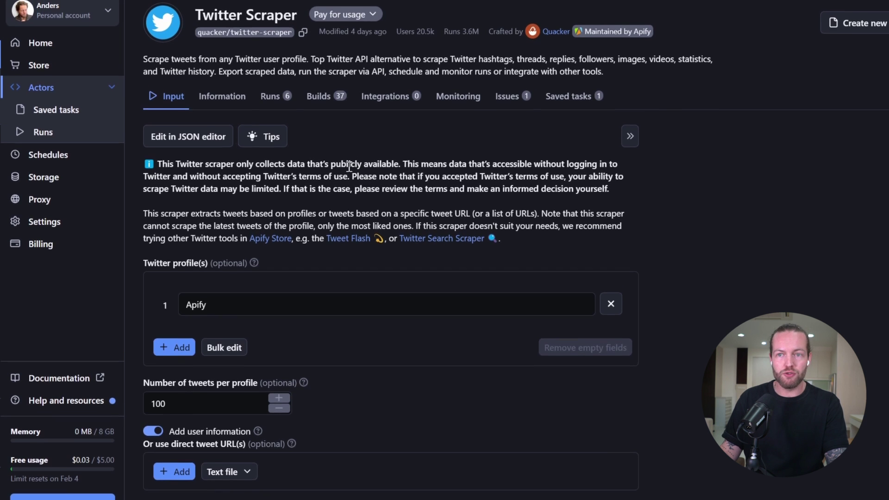
scroll(318, 177, down, 1)
Step: Enter profiles mreflow, rowancheung and HeyBarsee, with 5 tweets per profile
click(205, 254)
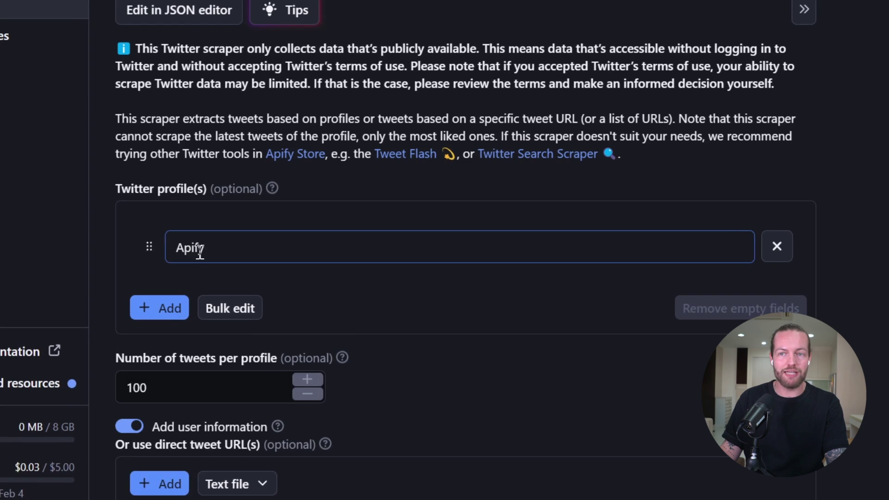
drag(223, 248, 280, 250)
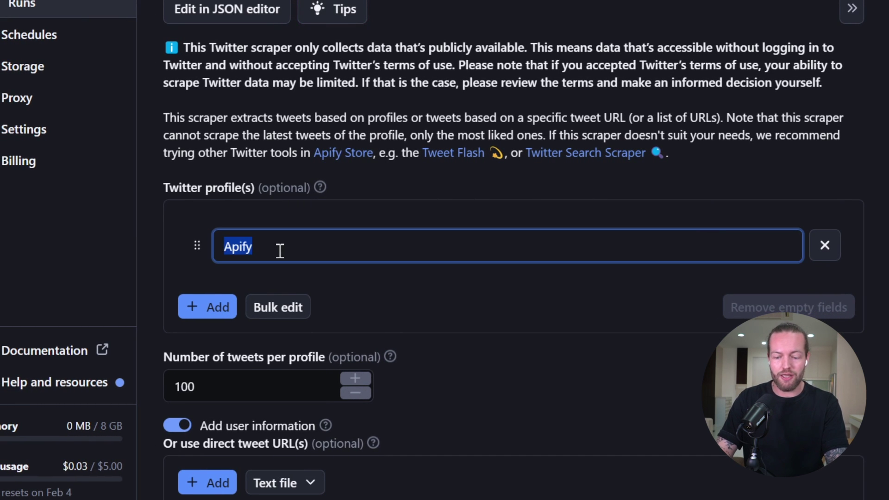
text(mreflow)
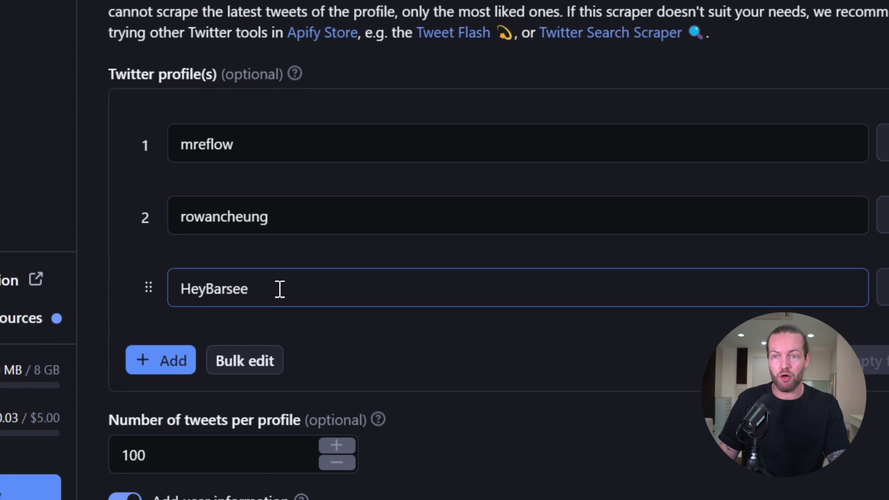
scroll(274, 310, down, 2)
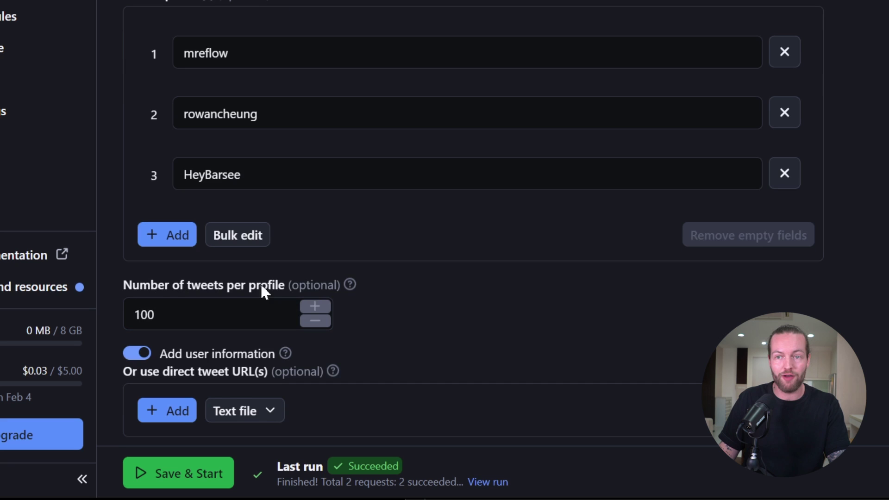
drag(214, 313, 116, 326)
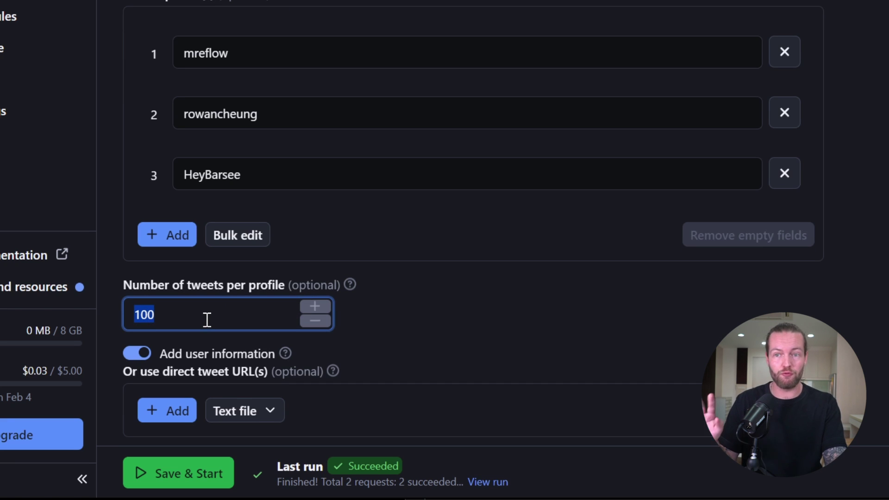
text(5)
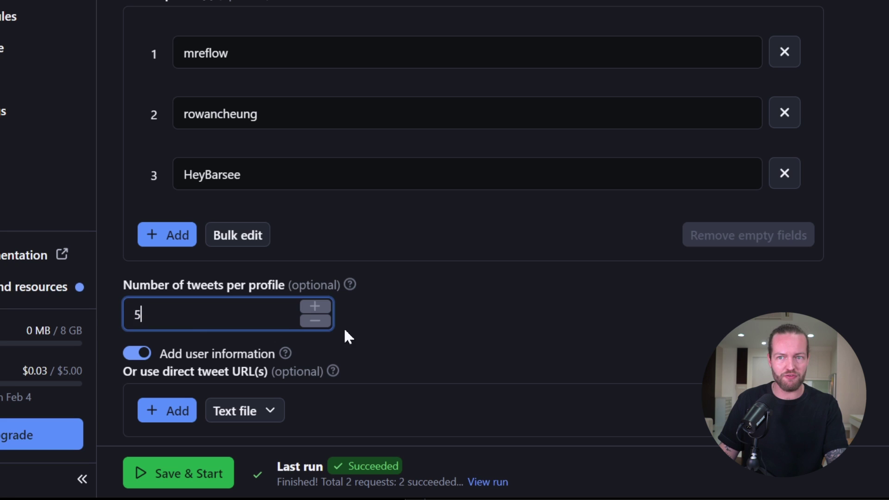
click(385, 330)
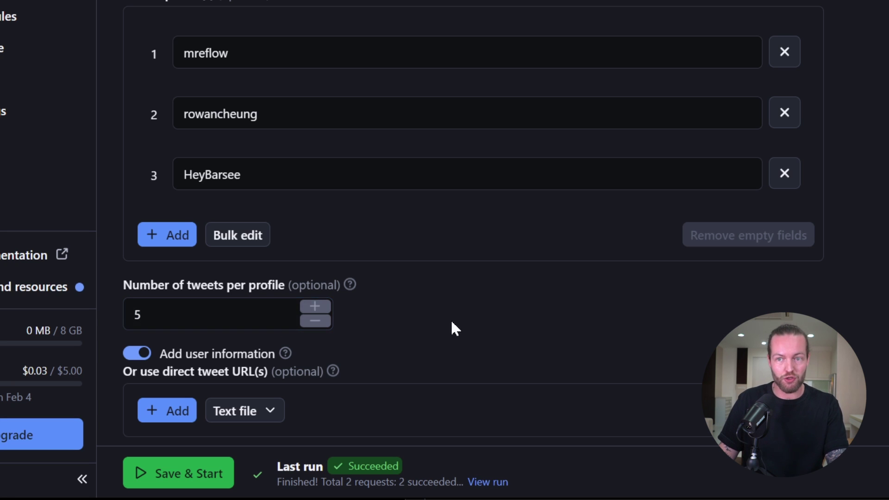
scroll(451, 328, down, 5)
scroll(450, 247, down, 2)
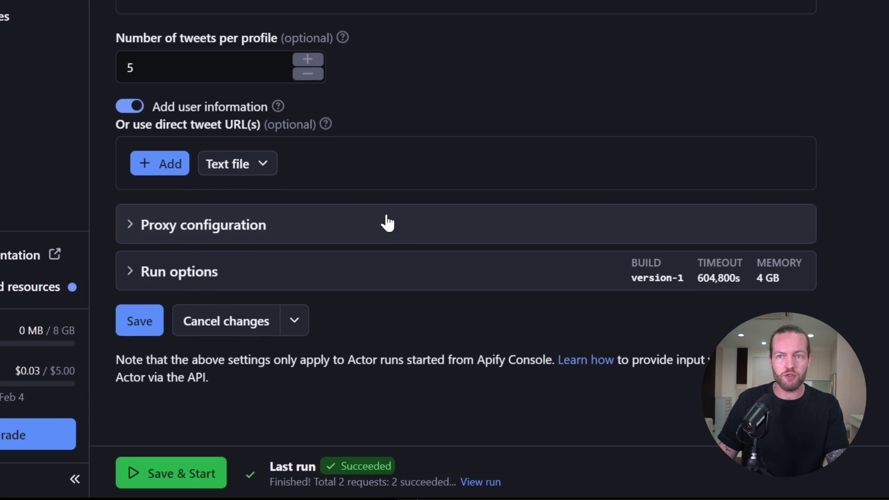
Step: Review the Proxy and Run options, then save the input and start the run
click(154, 233)
scroll(230, 271, down, 2)
click(146, 132)
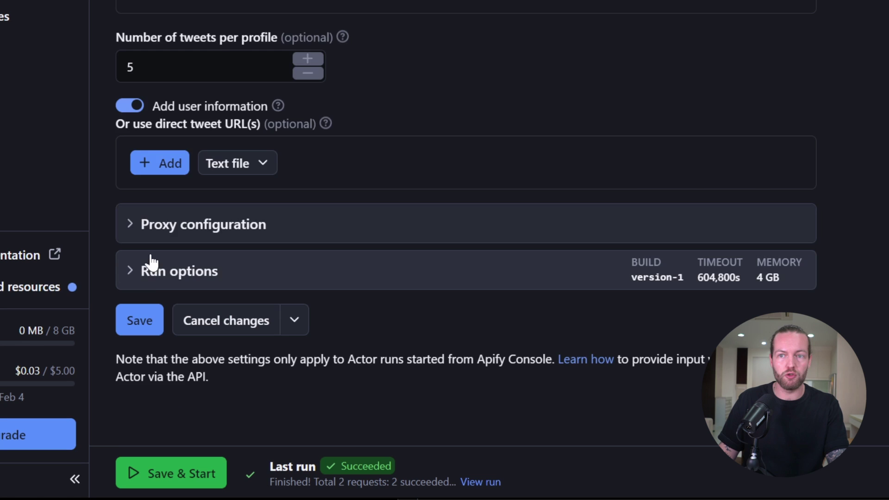
click(152, 262)
scroll(151, 274, down, 2)
scroll(191, 147, down, 1)
click(174, 99)
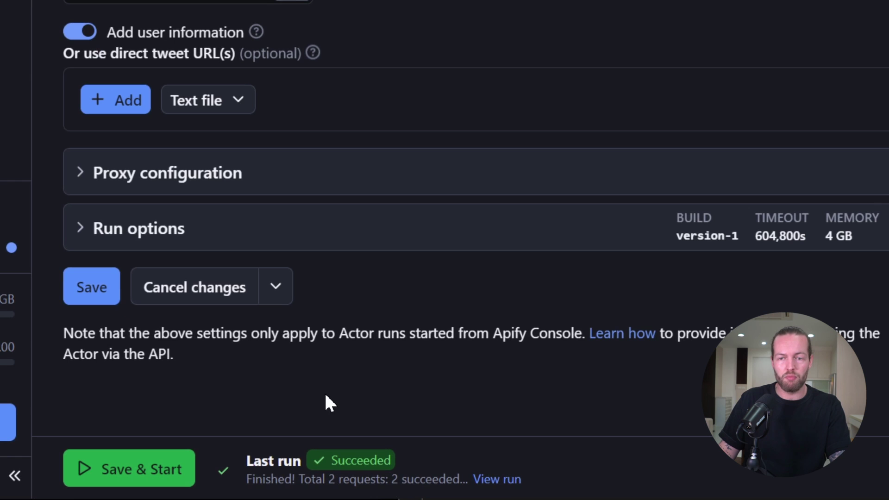
click(138, 477)
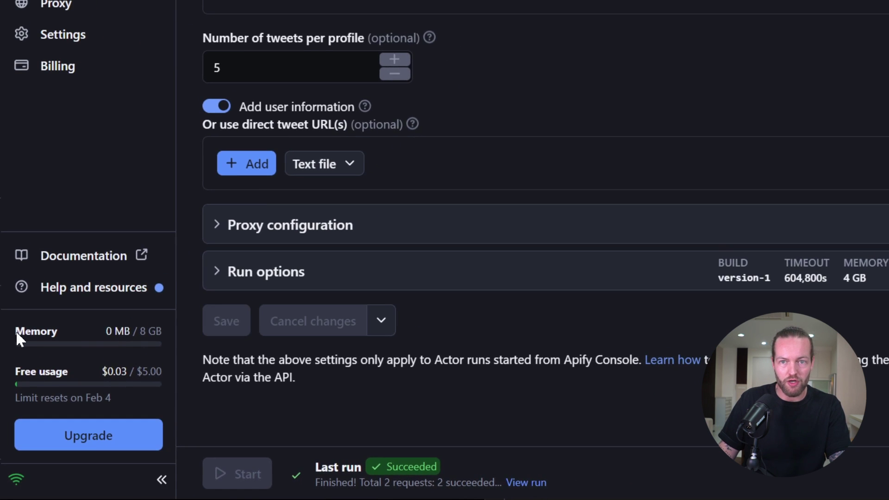
Step: Watch the run finish, noting memory use and free usage, and review the 15 output tweets
click(19, 339)
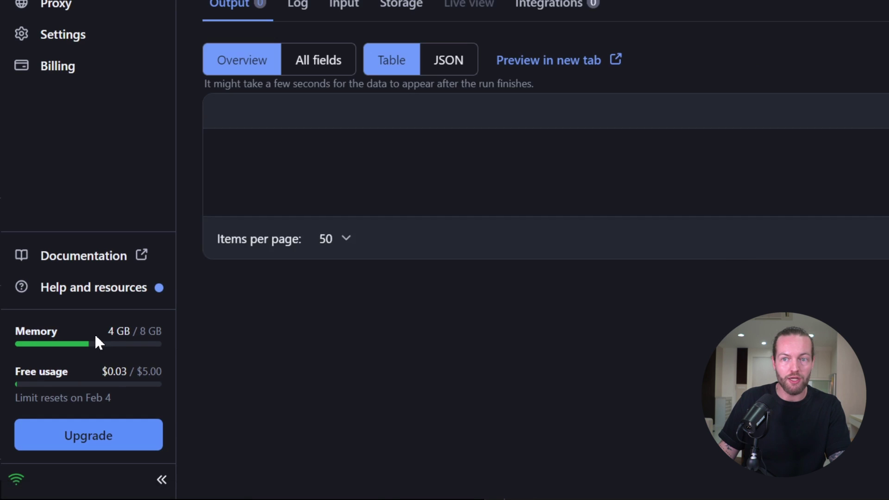
drag(108, 332, 123, 340)
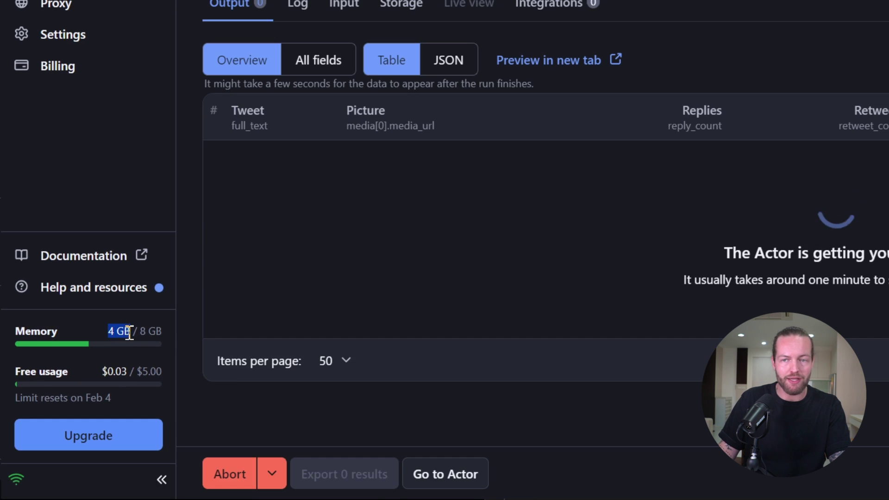
drag(72, 372, 17, 374)
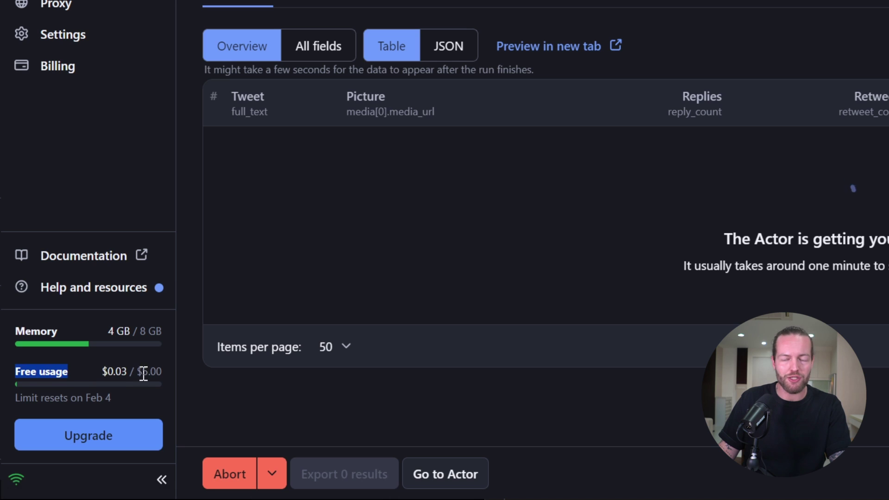
click(161, 372)
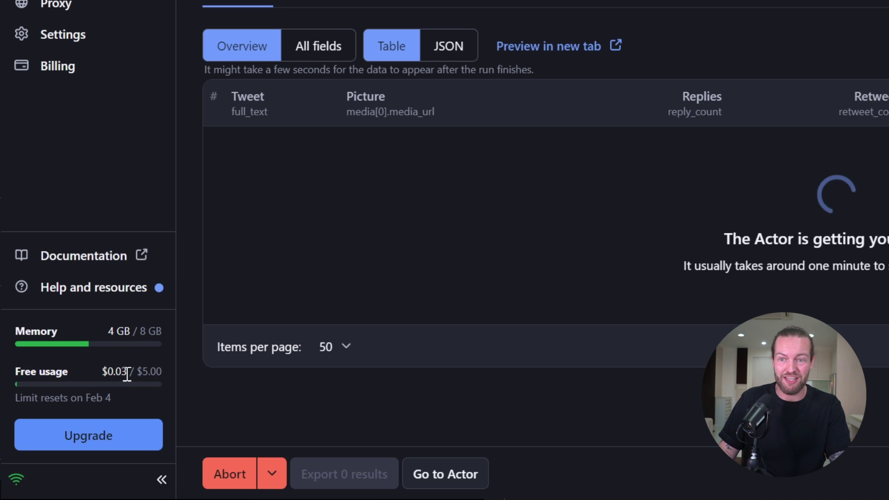
click(154, 373)
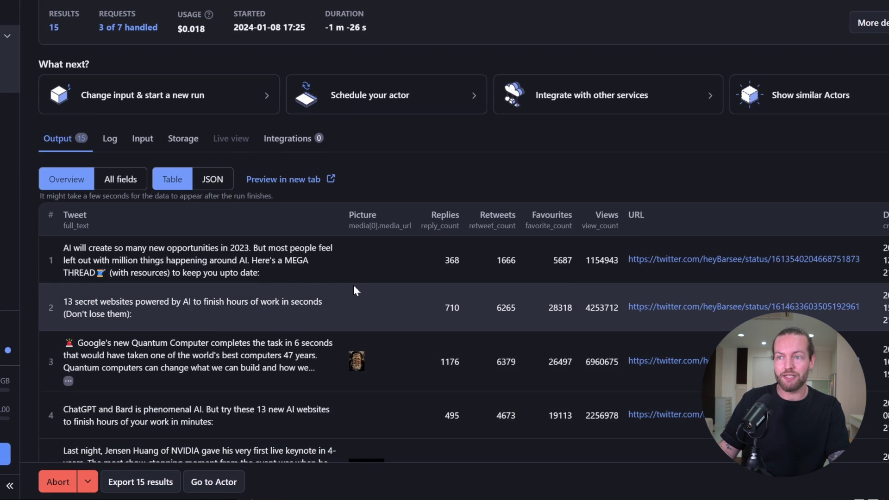
scroll(356, 278, down, 2)
scroll(360, 260, down, 2)
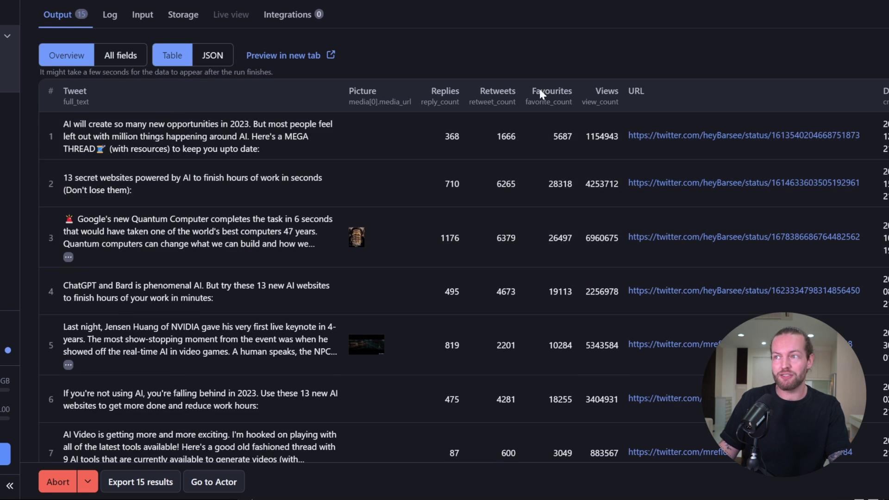
scroll(517, 285, down, 1)
scroll(468, 262, down, 4)
scroll(468, 262, down, 3)
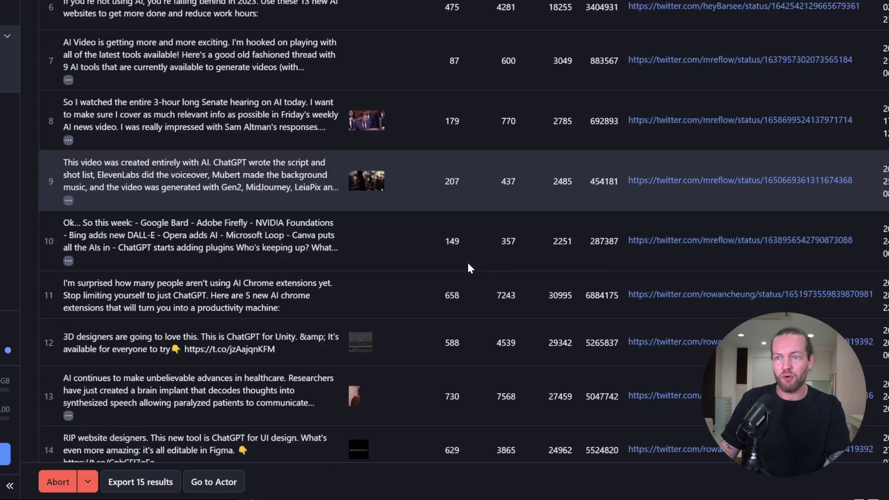
scroll(455, 254, down, 2)
scroll(482, 370, up, 1)
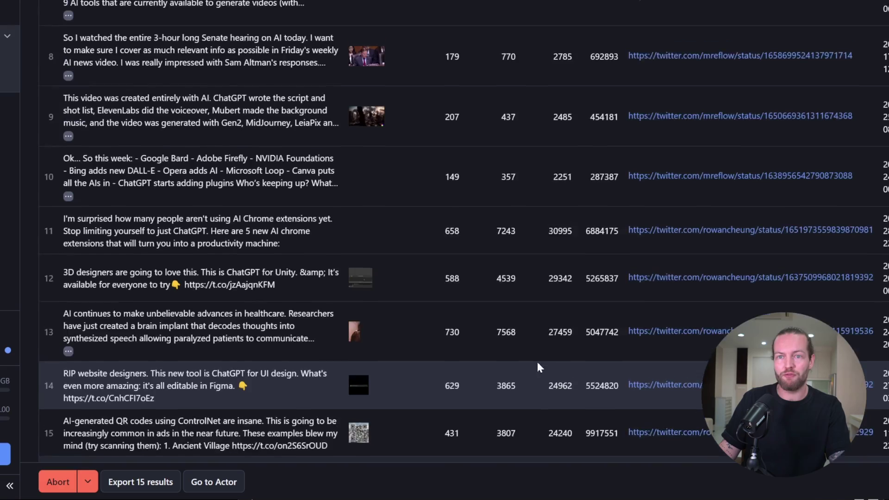
scroll(538, 367, up, 1)
scroll(478, 324, down, 3)
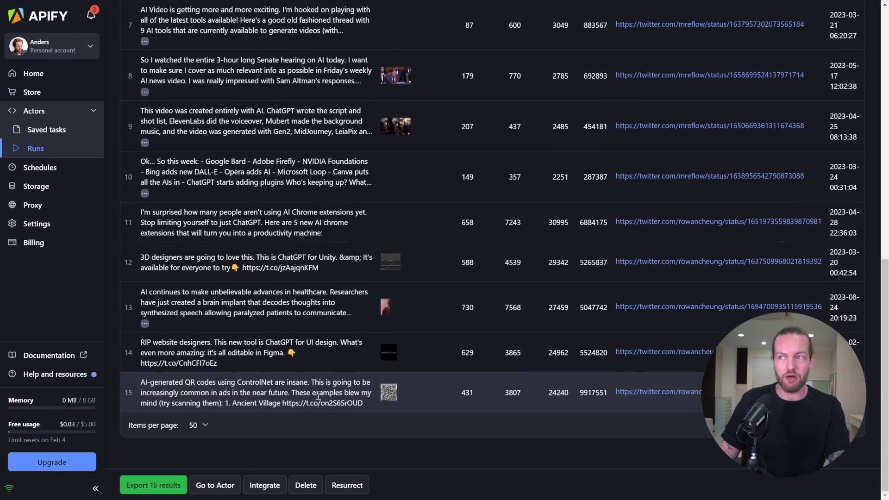
scroll(549, 231, up, 3)
scroll(548, 230, up, 3)
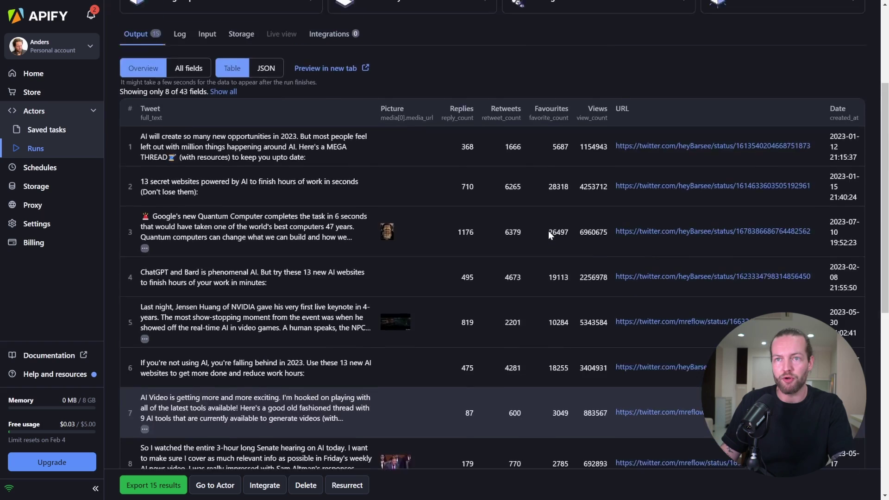
scroll(548, 231, up, 3)
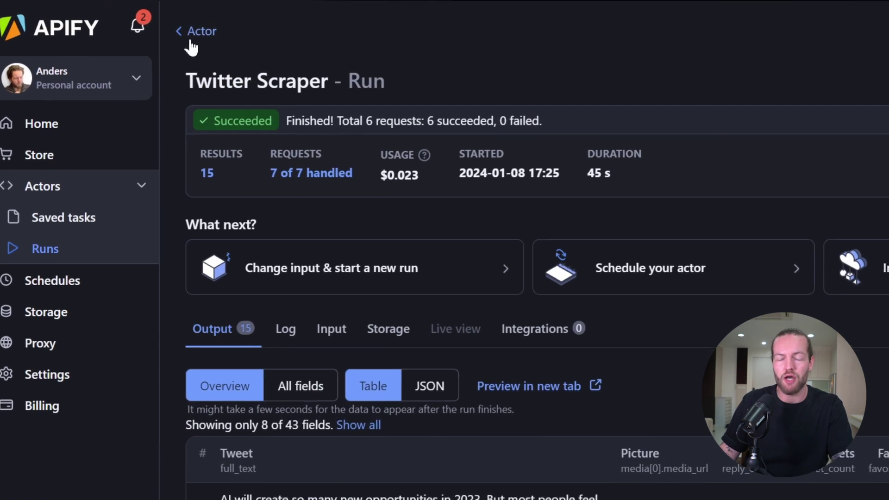
Step: Create task Tweetrainv3 from the Twitter Scraper actor page, copying its current input
click(205, 42)
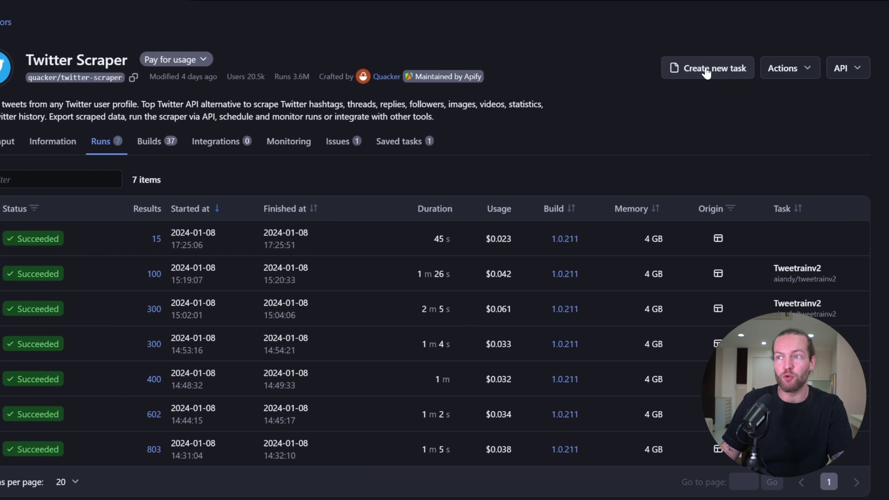
click(710, 73)
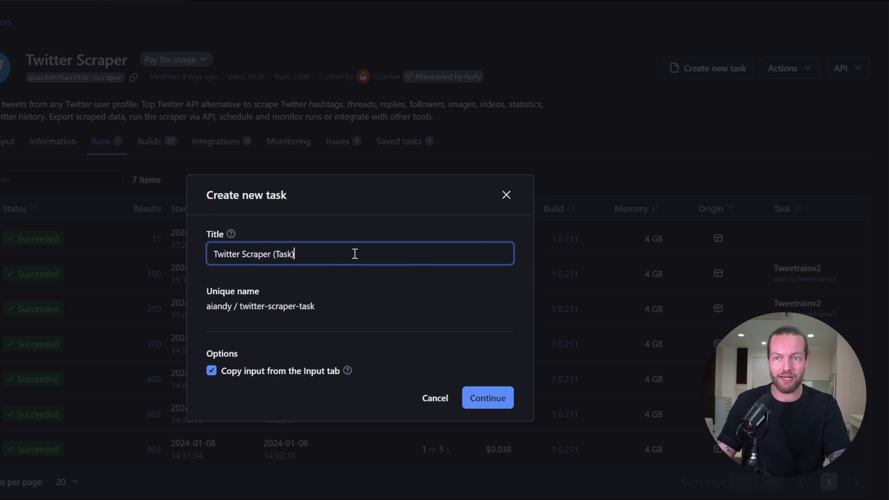
key(ctrl+a)
text(Tweetrainv3)
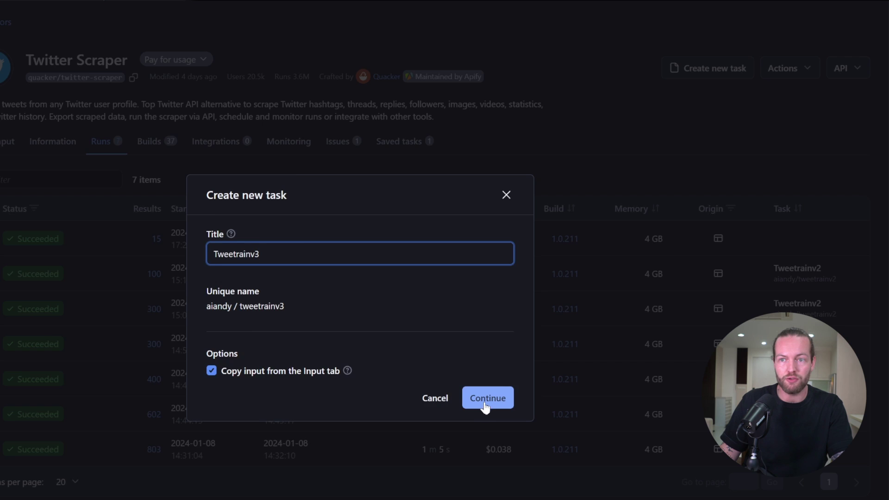
click(484, 401)
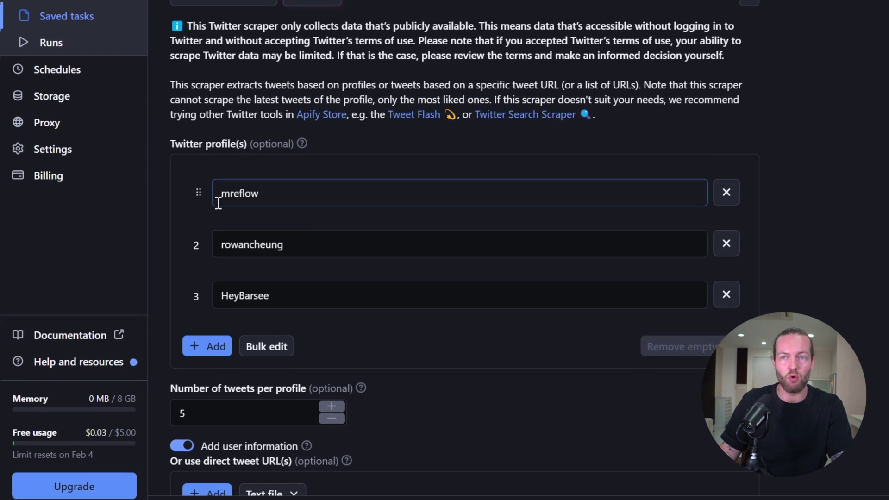
scroll(353, 252, down, 2)
scroll(353, 252, down, 2)
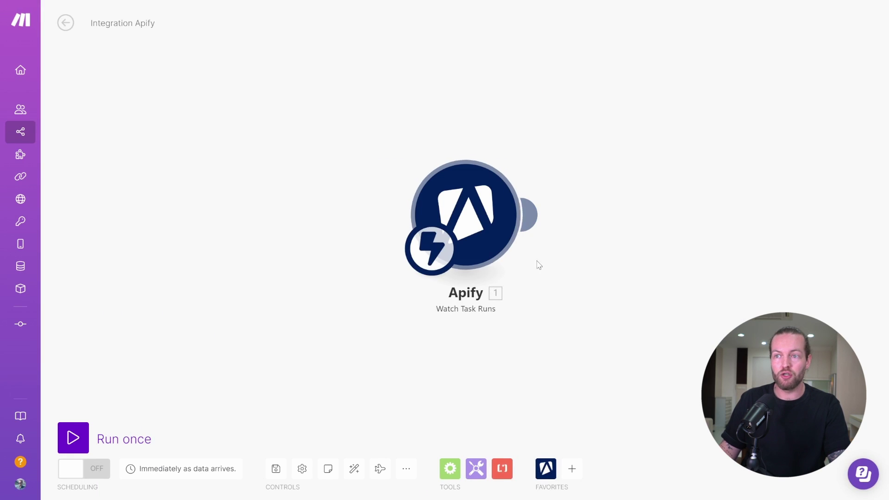
Step: Give the Apify trigger a new finished-task-run webhook for task tweetrainv3 and confirm
click(477, 229)
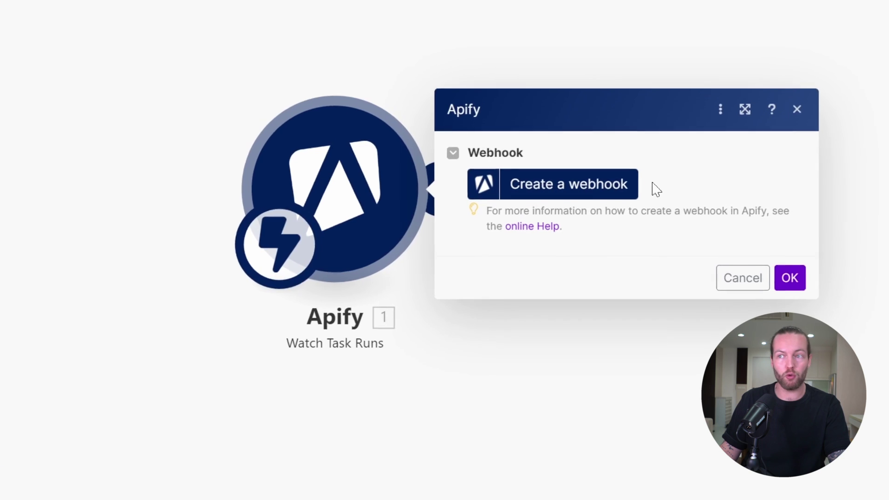
click(627, 189)
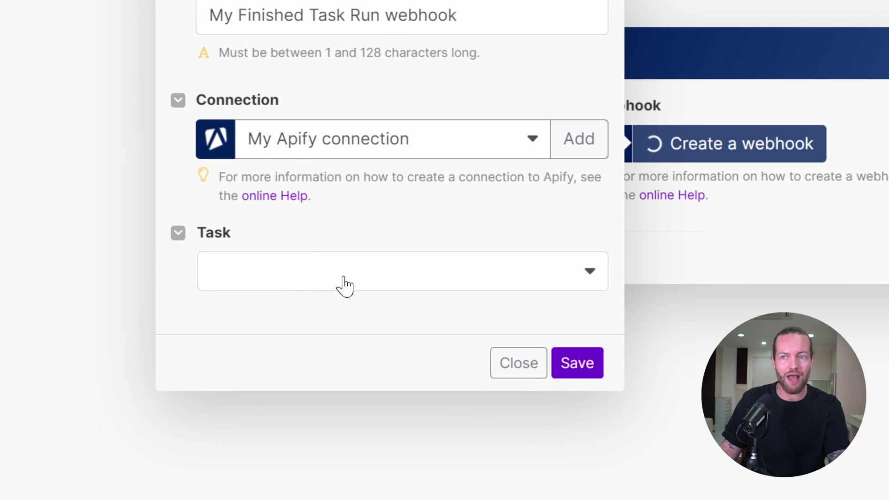
click(346, 285)
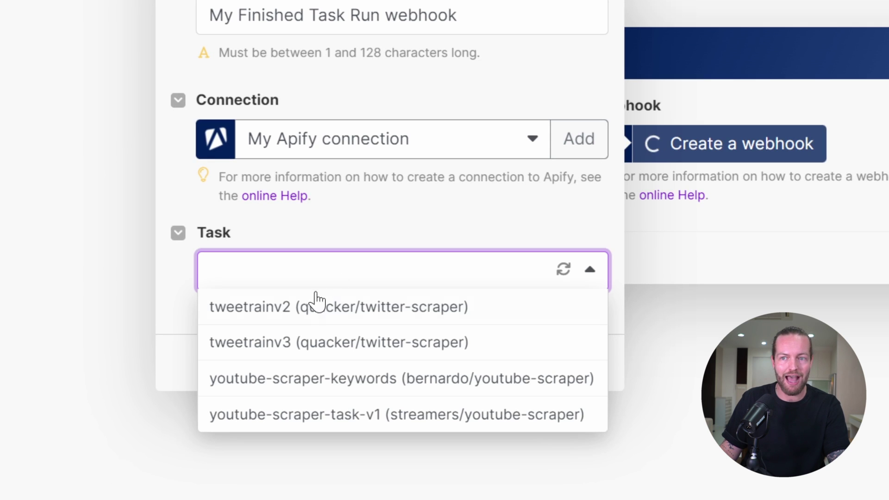
click(271, 347)
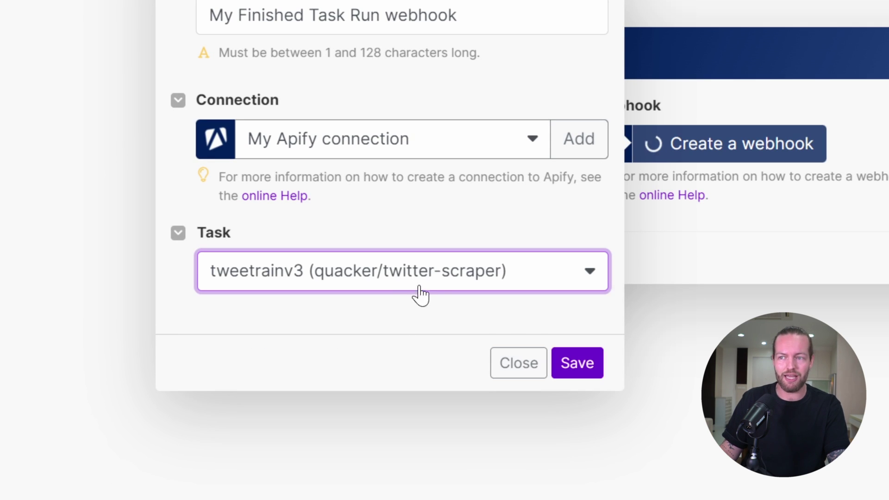
click(571, 361)
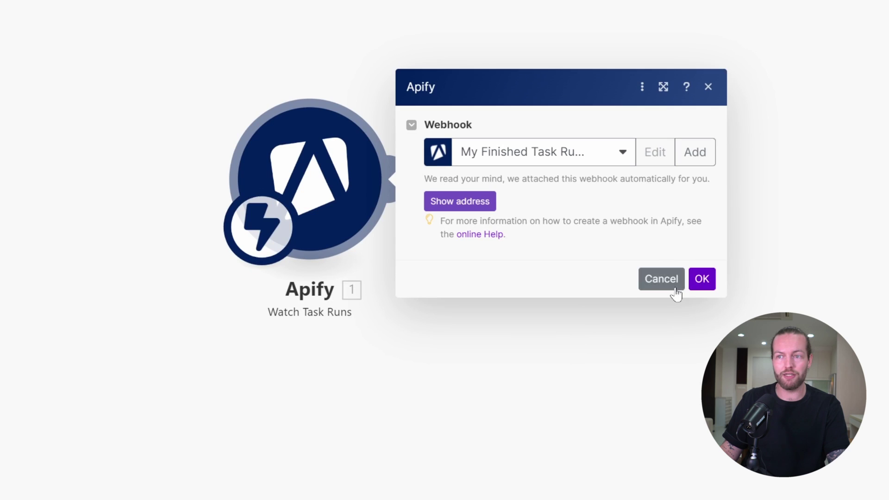
click(702, 278)
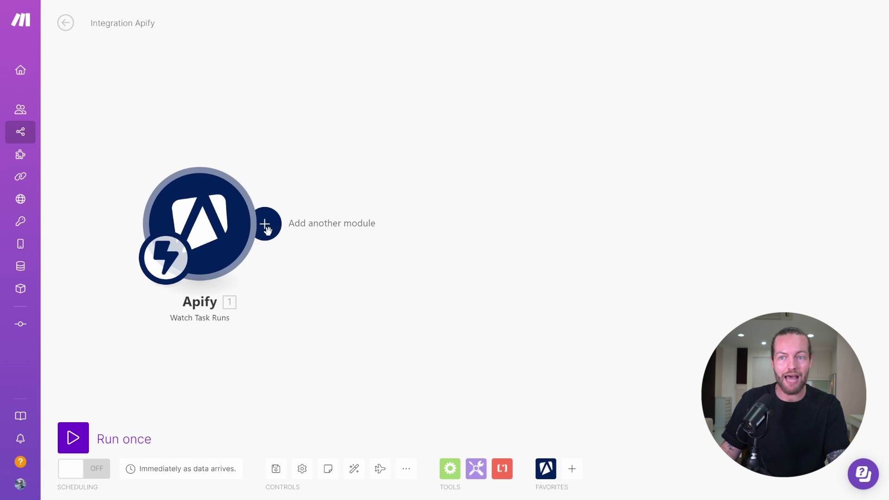
Step: Add Apify Get Dataset Items, mapping the trigger's defaultDatasetId into Dataset ID
click(266, 227)
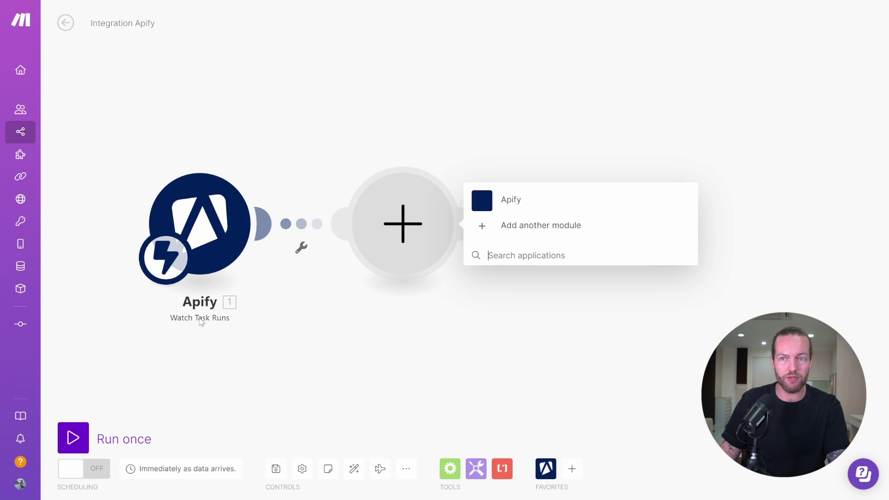
click(520, 206)
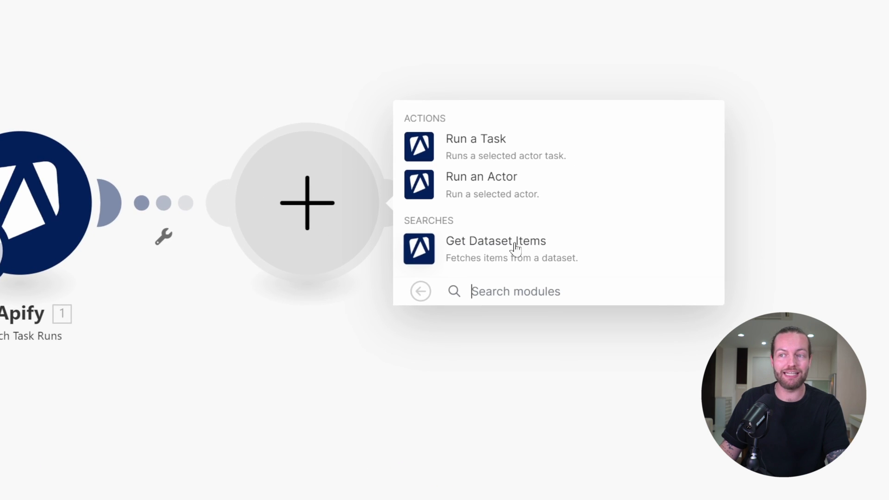
click(506, 256)
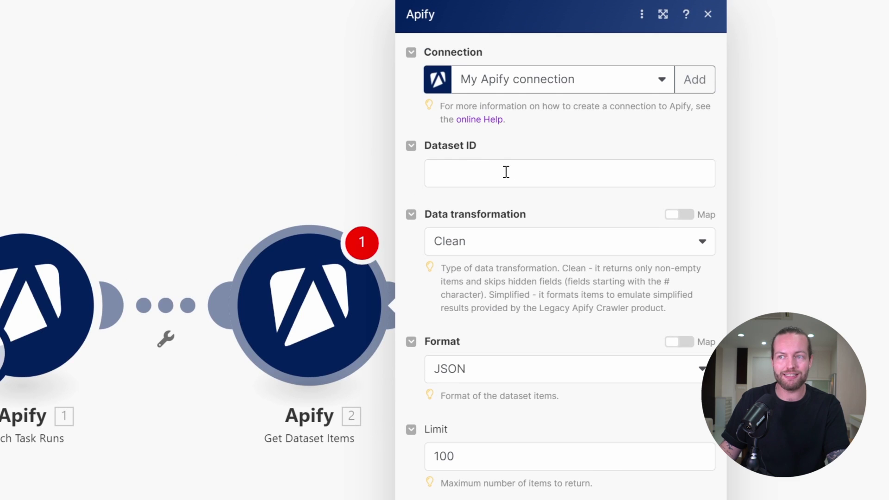
click(505, 172)
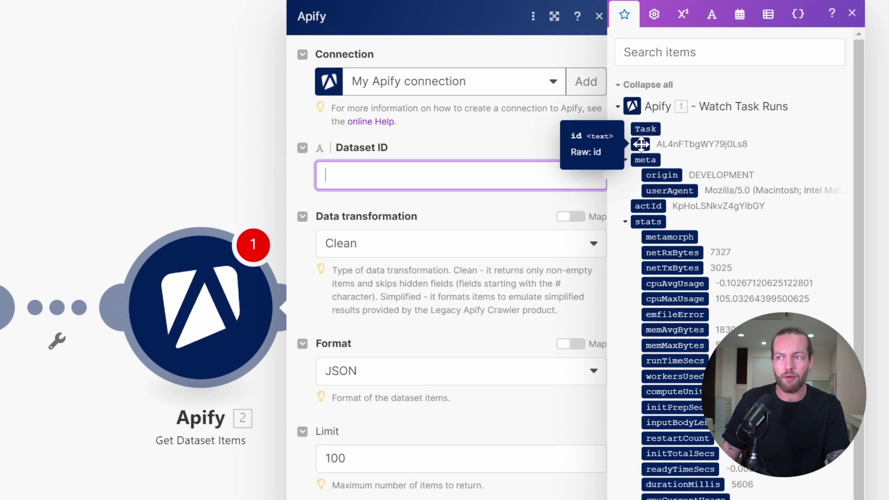
scroll(729, 264, down, 2)
scroll(729, 264, down, 2)
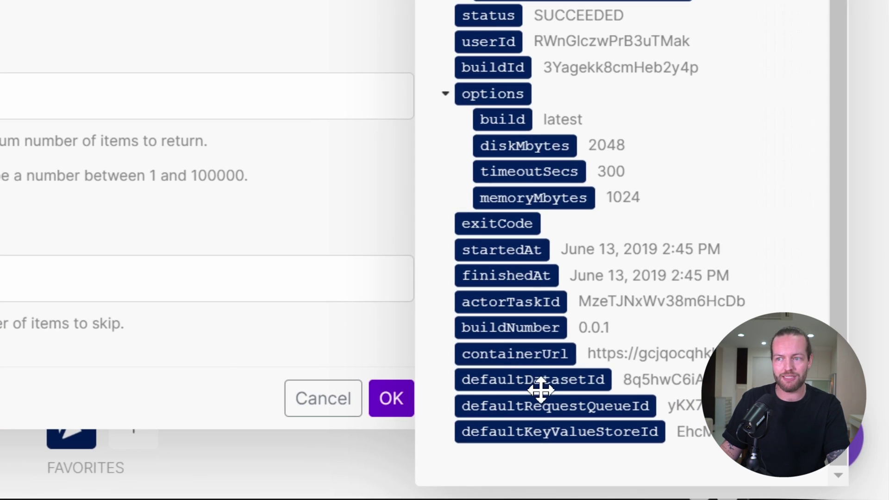
drag(544, 381, 401, 102)
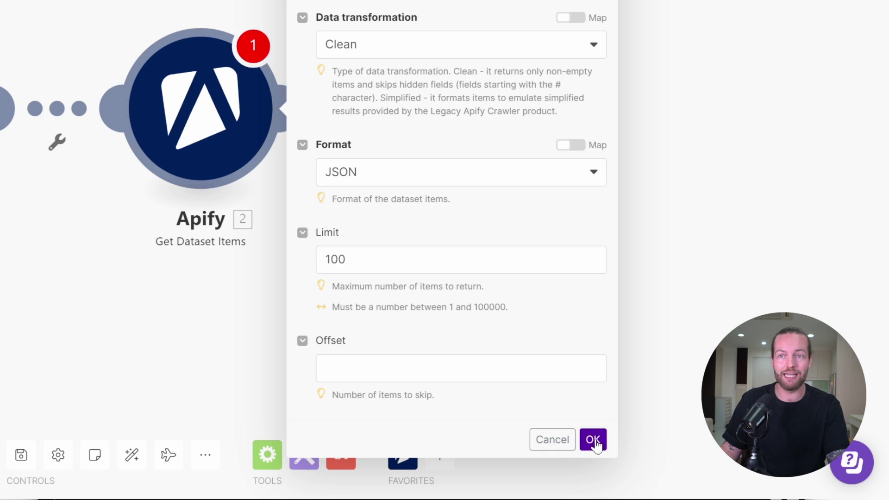
click(593, 441)
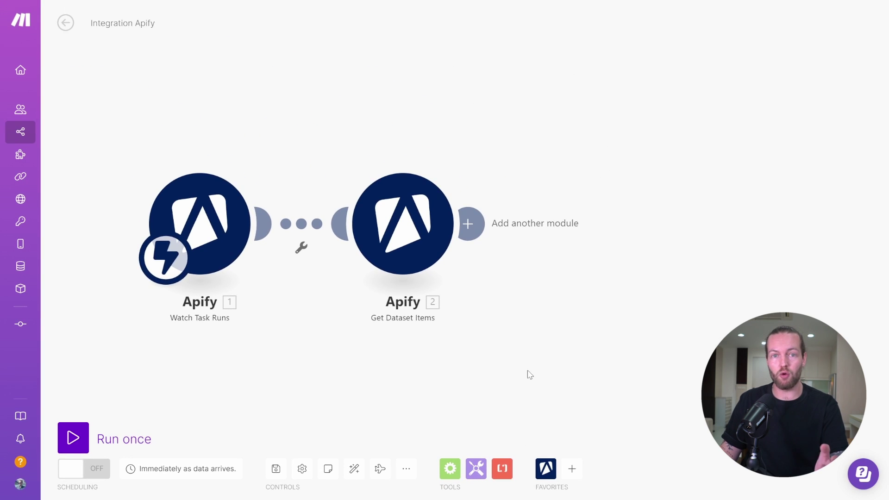
Step: Run the scenario once, start the tweet-scraping task, and inspect both Apify modules' output
click(74, 439)
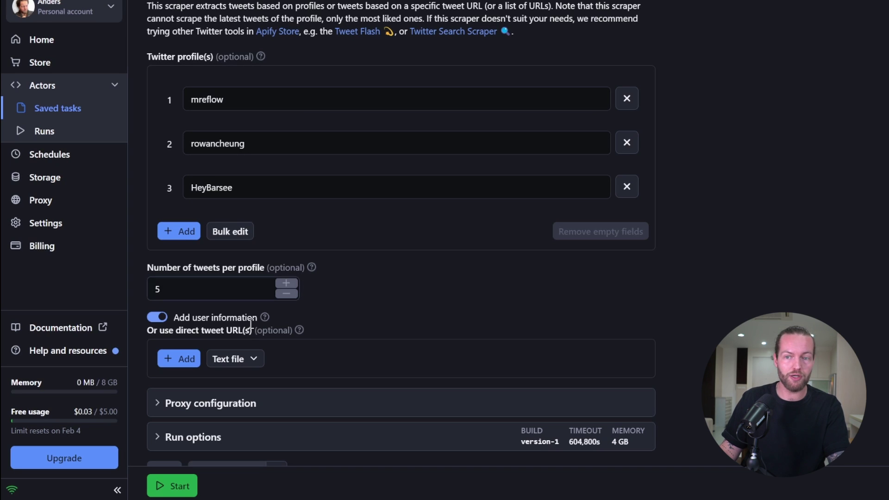
click(171, 485)
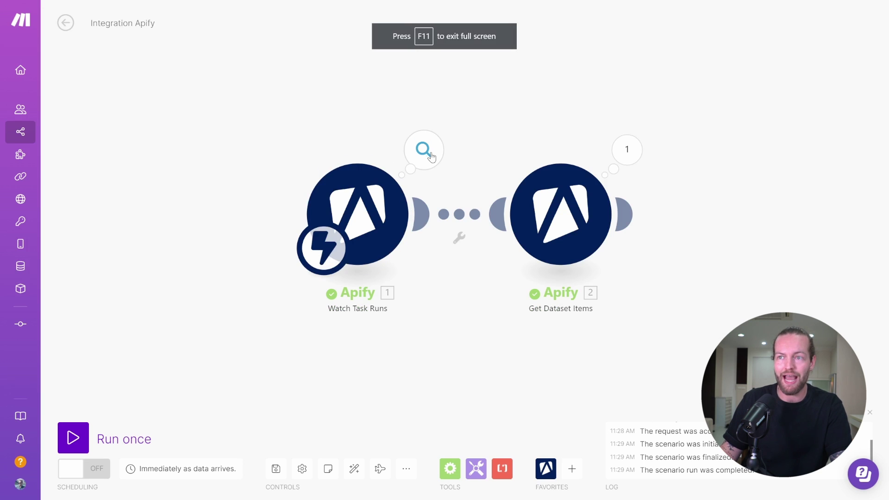
click(427, 152)
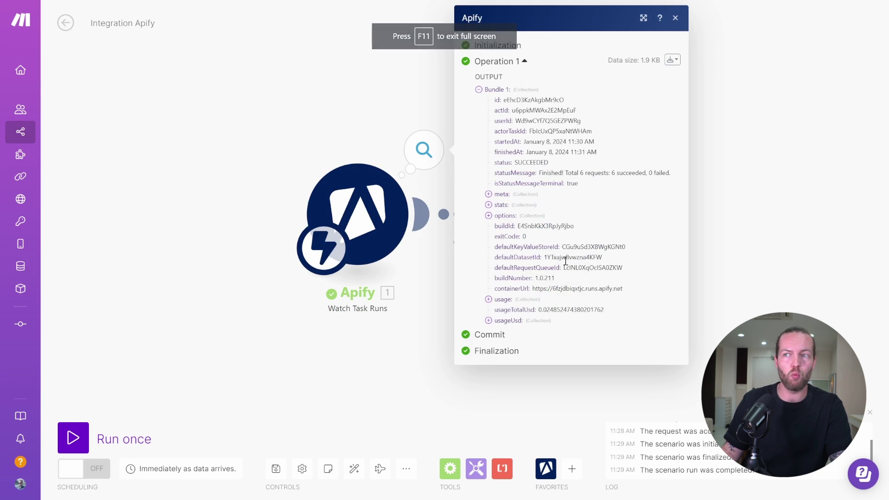
click(739, 232)
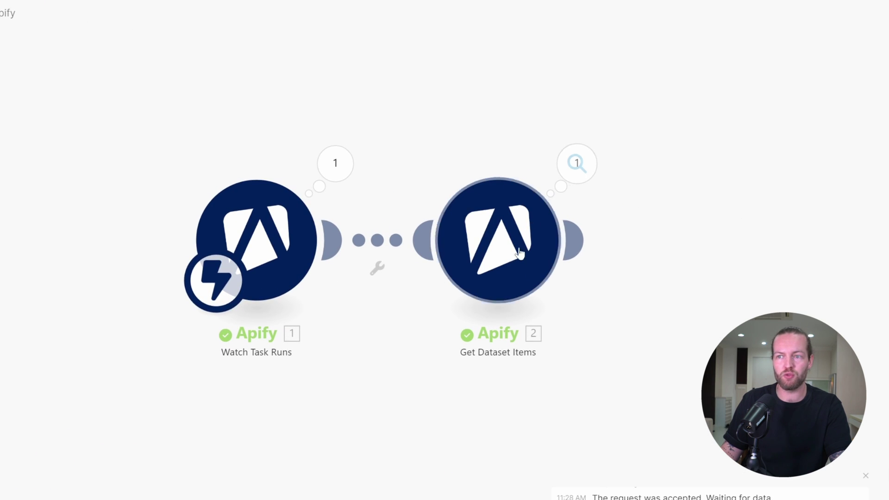
click(512, 279)
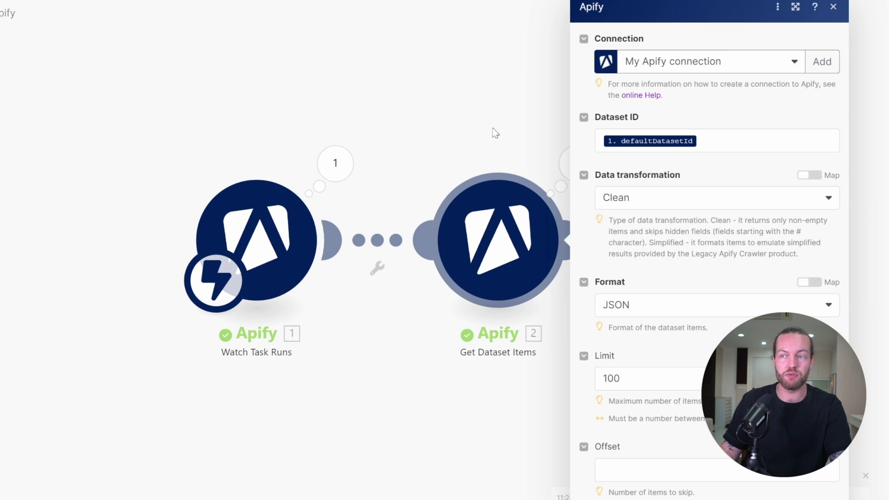
click(493, 133)
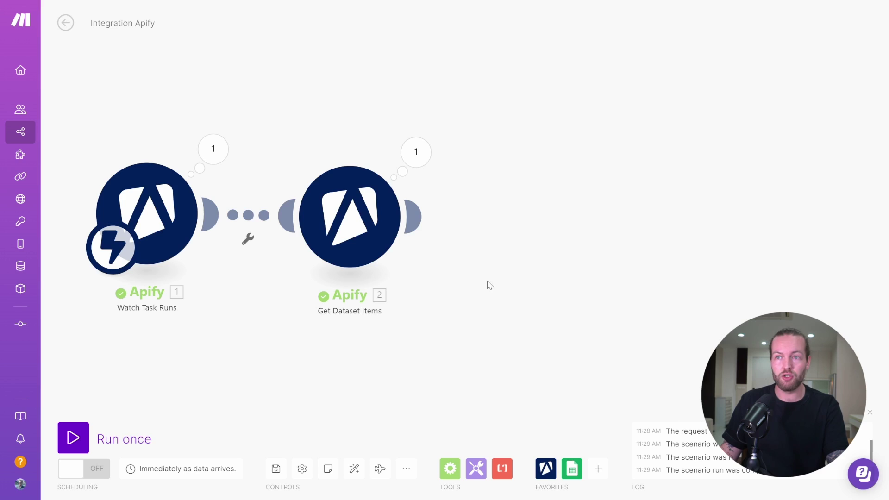
Step: Add an OpenAI Create a Chat Completion module using the working OpenAI connection
click(421, 216)
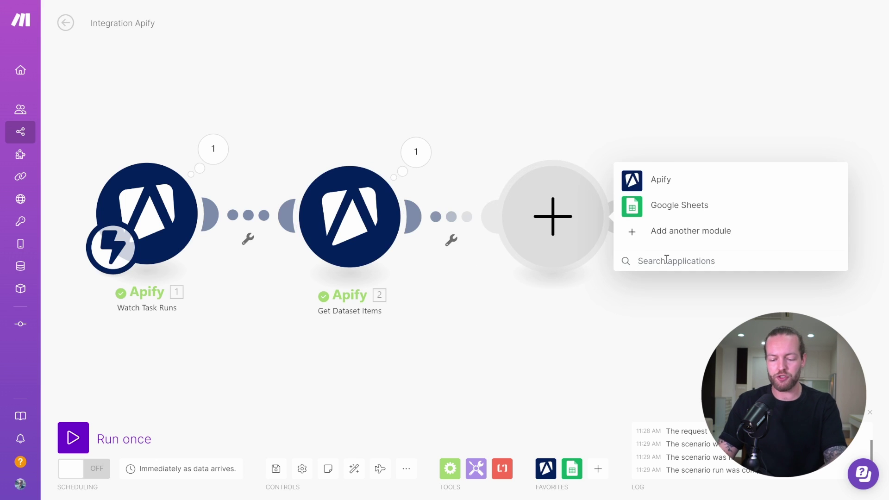
text(chatgpt)
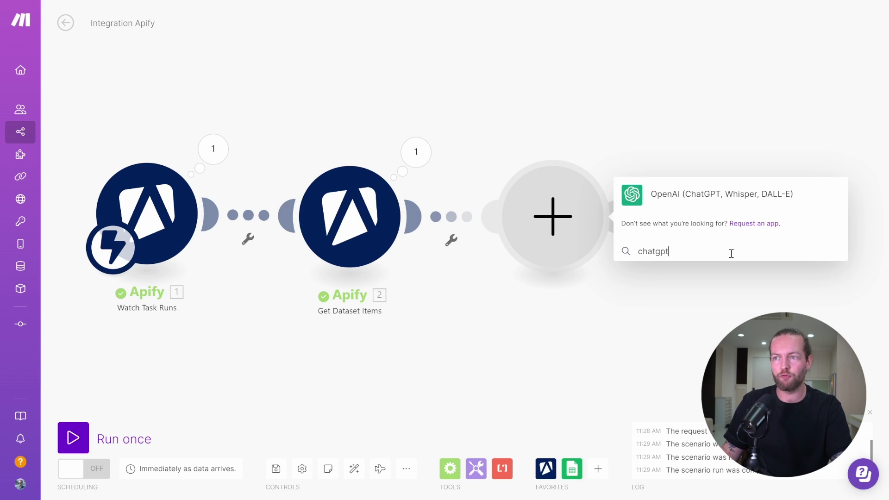
click(702, 201)
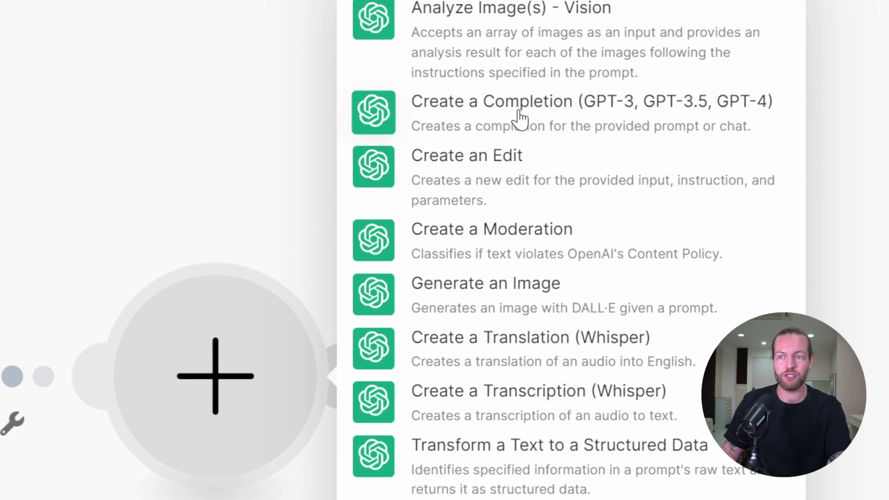
click(520, 118)
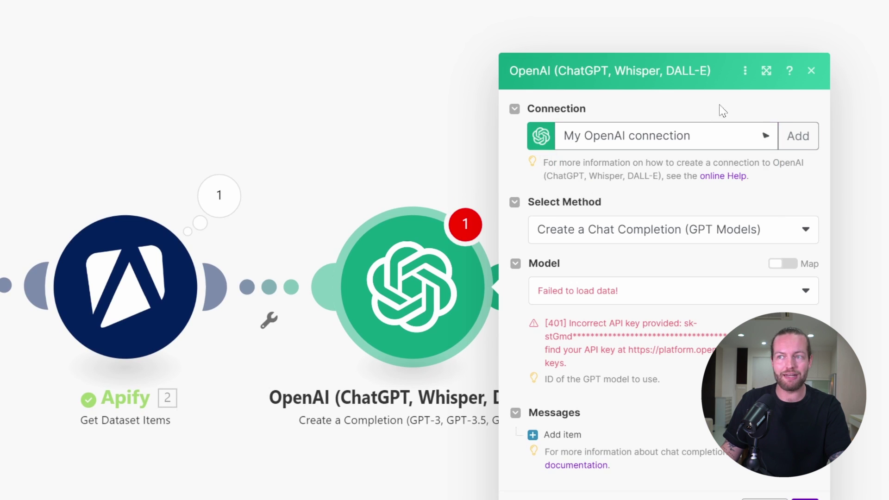
click(710, 136)
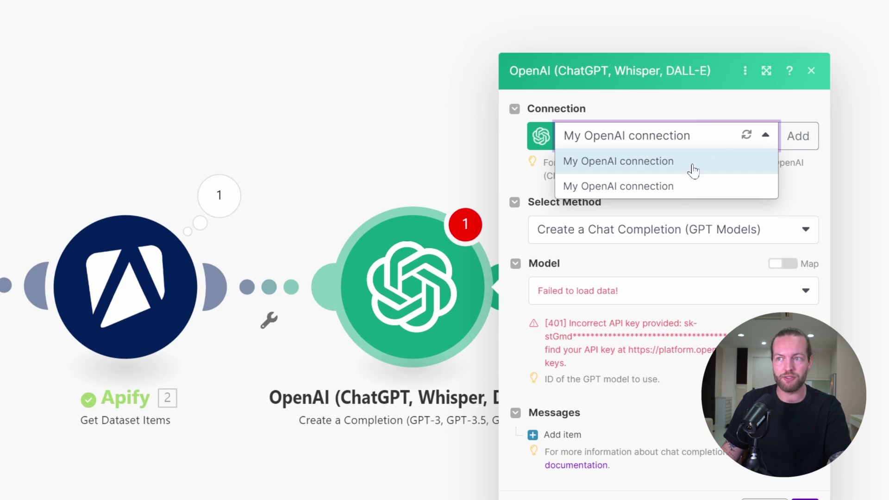
click(677, 186)
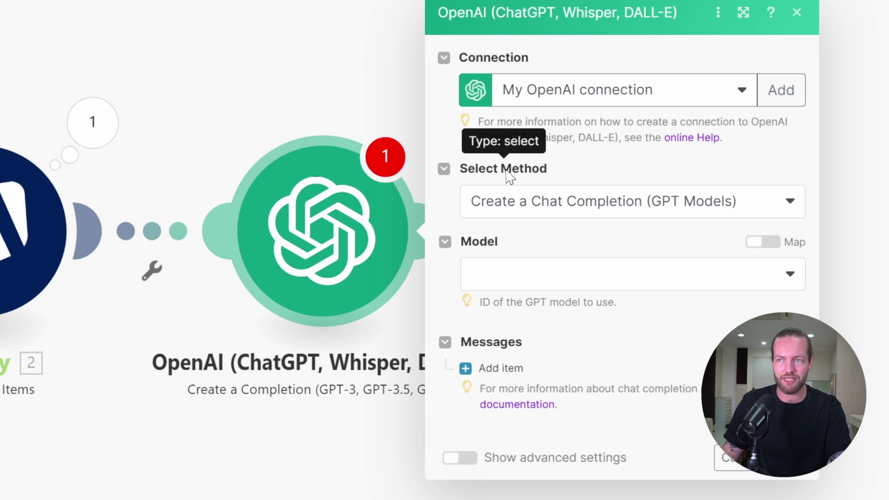
Step: Set the model to gpt-4 and add a first message with role User
click(540, 270)
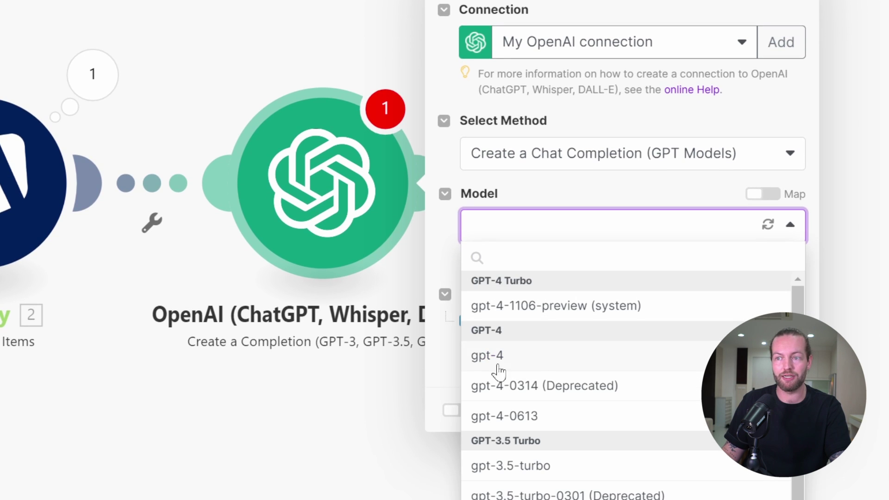
click(500, 355)
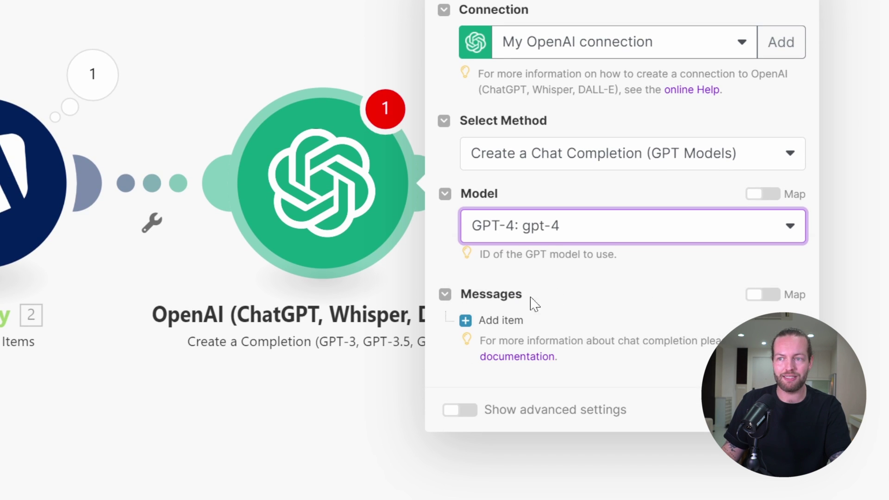
click(469, 322)
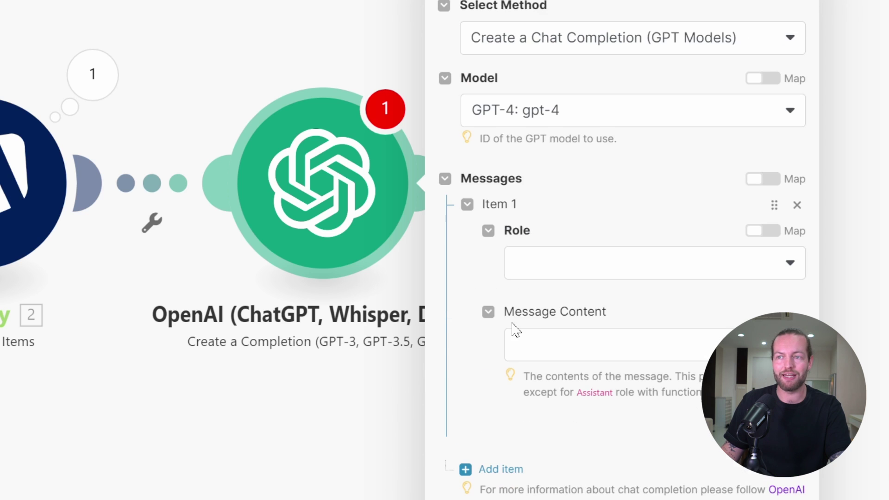
click(648, 232)
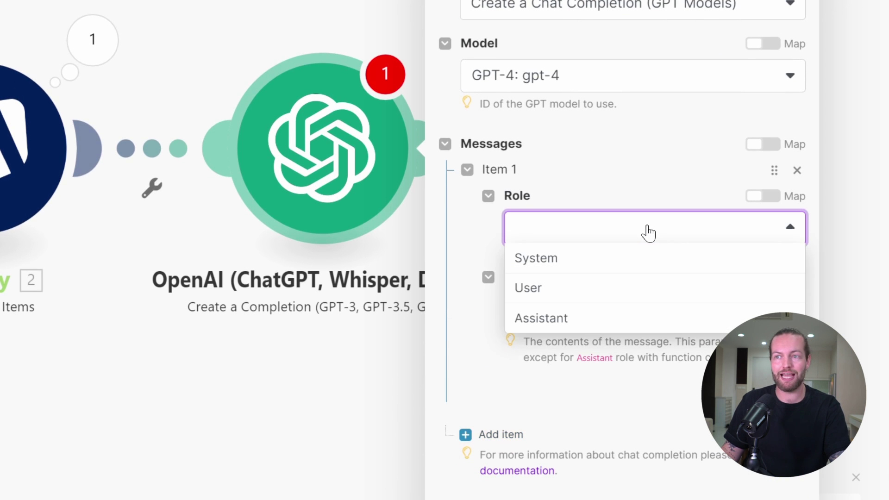
click(559, 292)
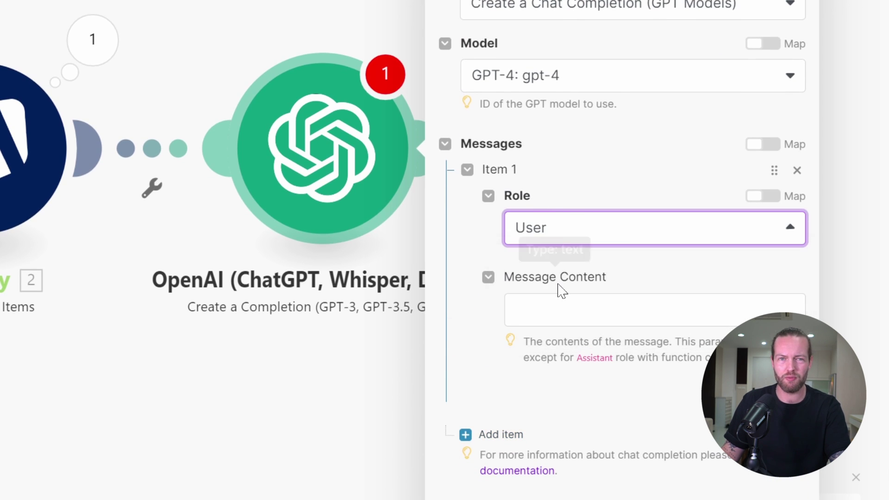
Step: Write the rewrite prompt in Message Content and map the tweet's full_text after it
click(644, 263)
click(653, 320)
text(Please rewrite this tweet in your own)
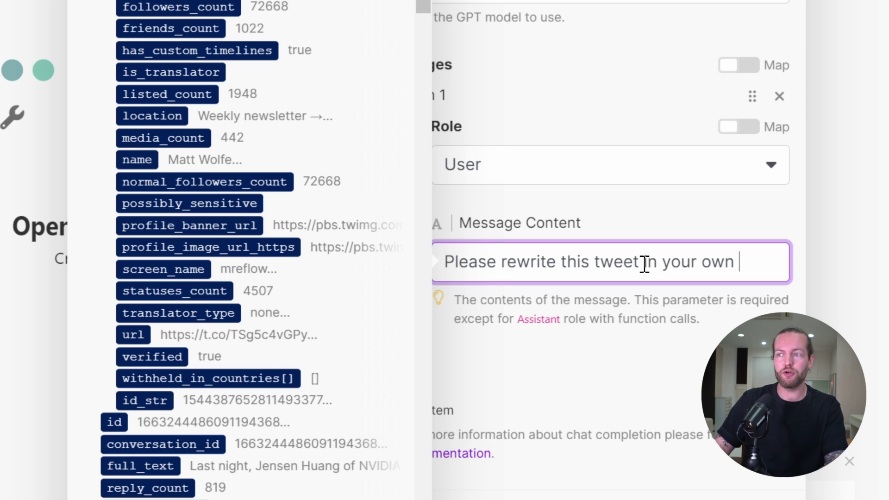
text(words)
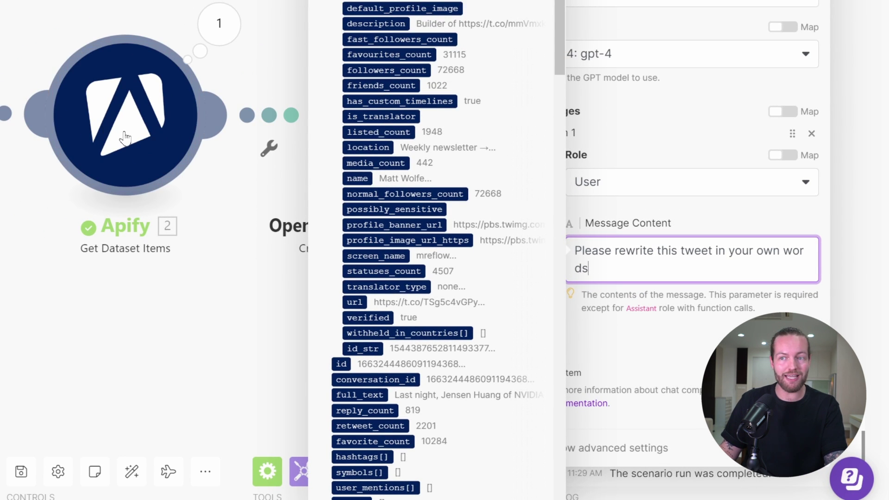
scroll(483, 230, down, 1)
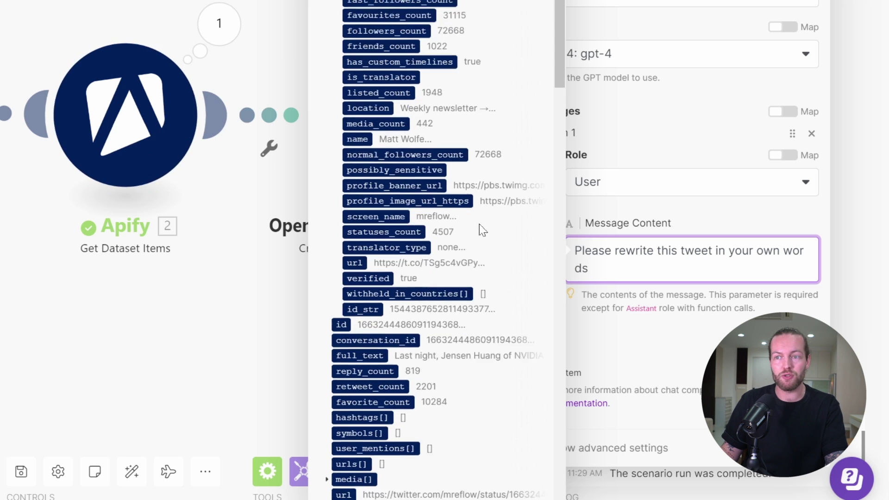
scroll(483, 236, down, 3)
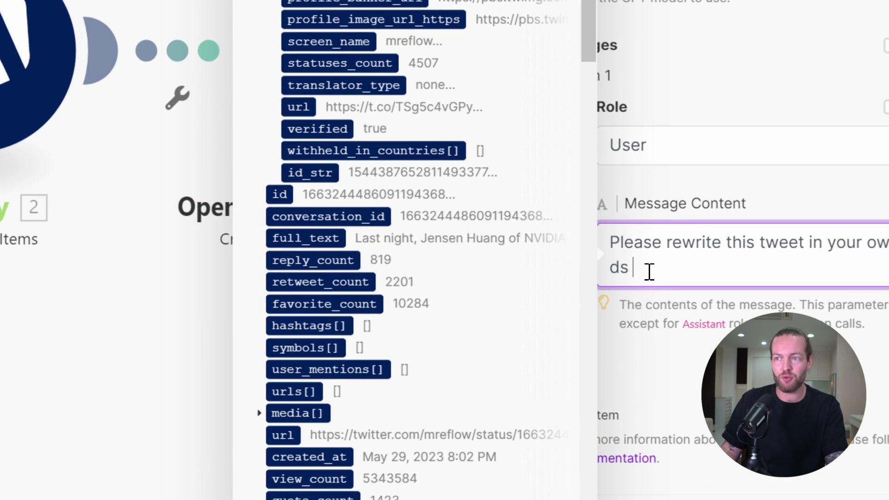
click(322, 240)
text(: 2. full_text)
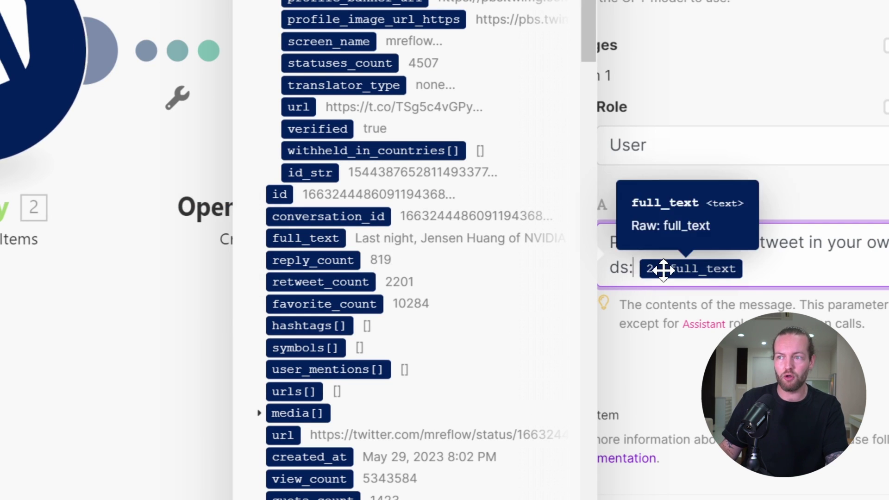
click(706, 322)
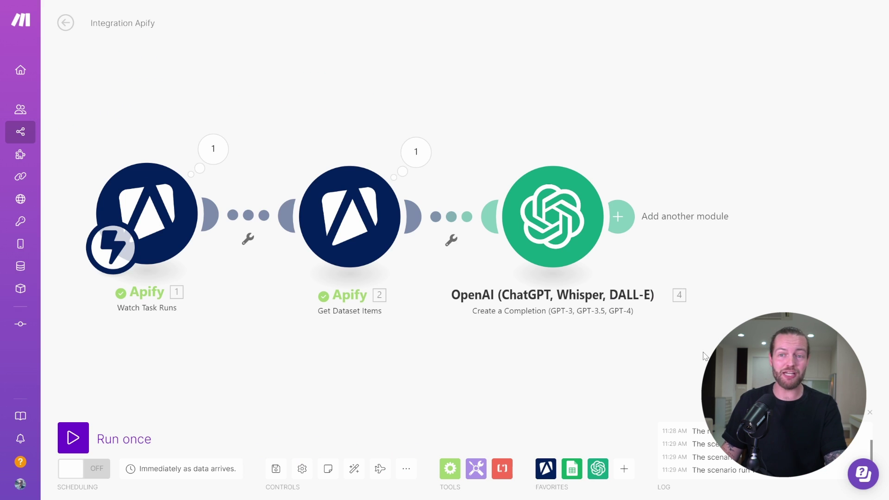
Step: Run the Make scenario once, then start a new Tweetrainv3 saved-task run in Apify
click(73, 438)
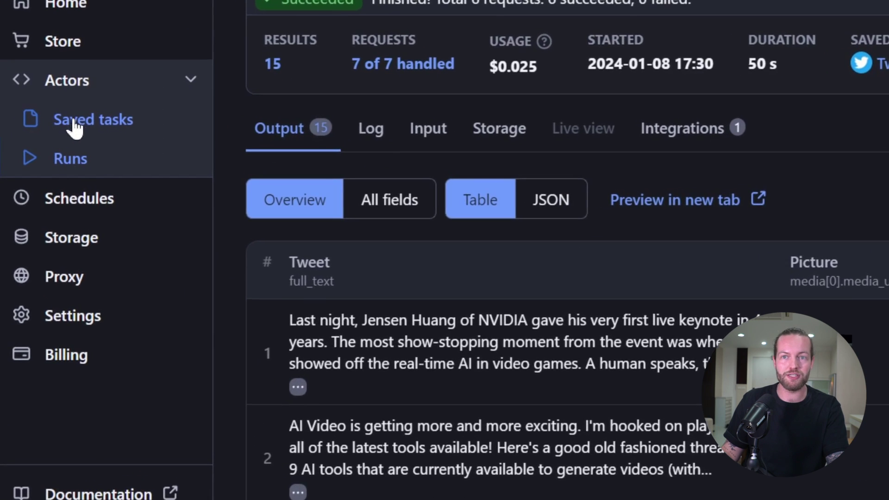
click(40, 158)
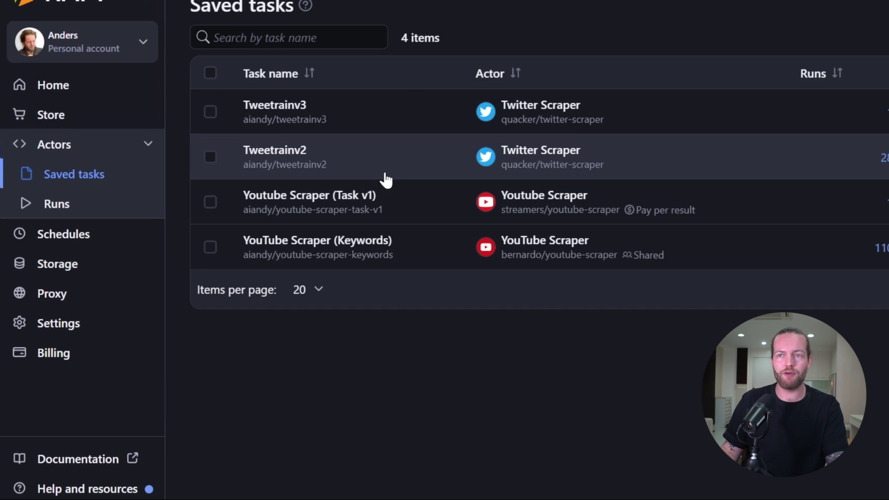
click(300, 106)
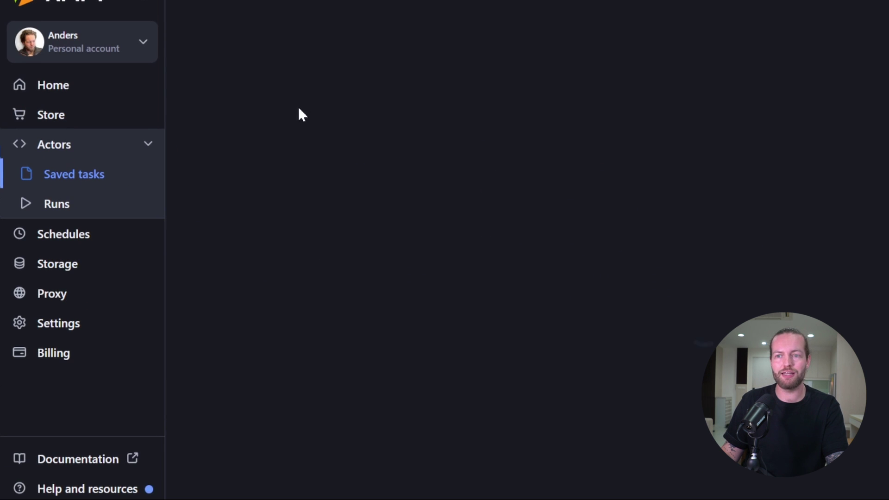
scroll(458, 236, down, 3)
scroll(437, 340, down, 2)
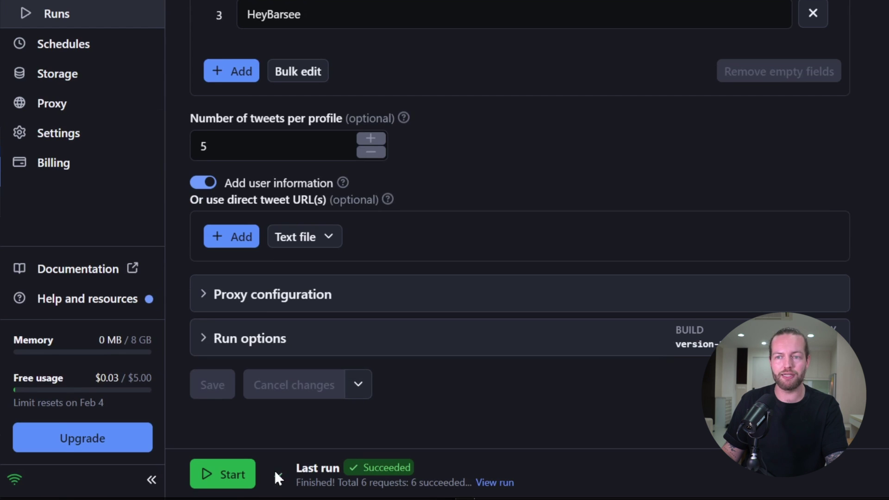
click(240, 476)
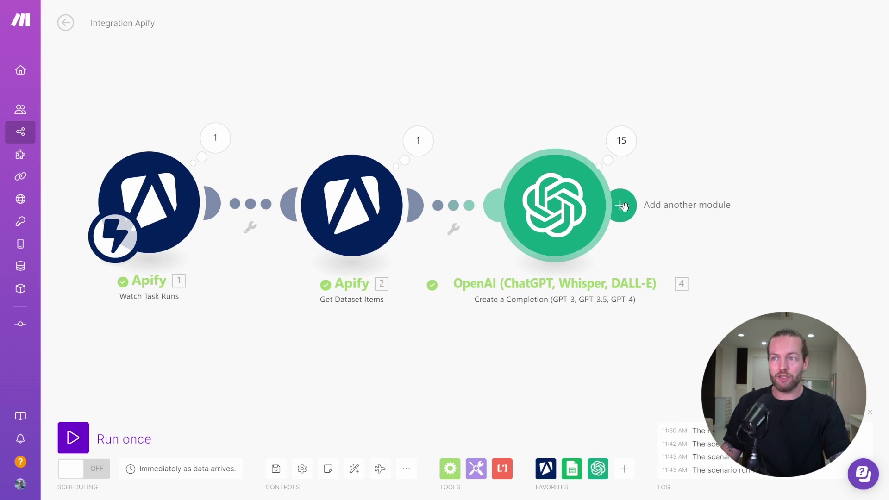
Step: Attach a Google Sheets 'Add a Row' module to the OpenAI module's output
click(621, 204)
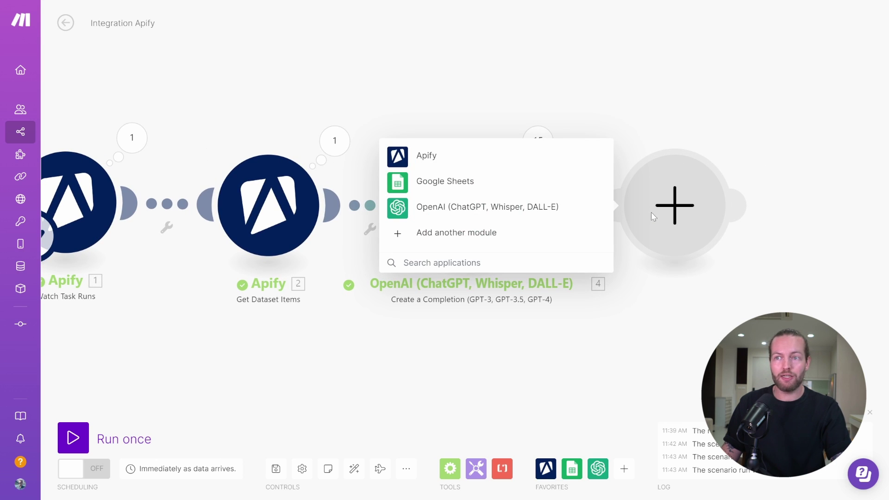
click(456, 190)
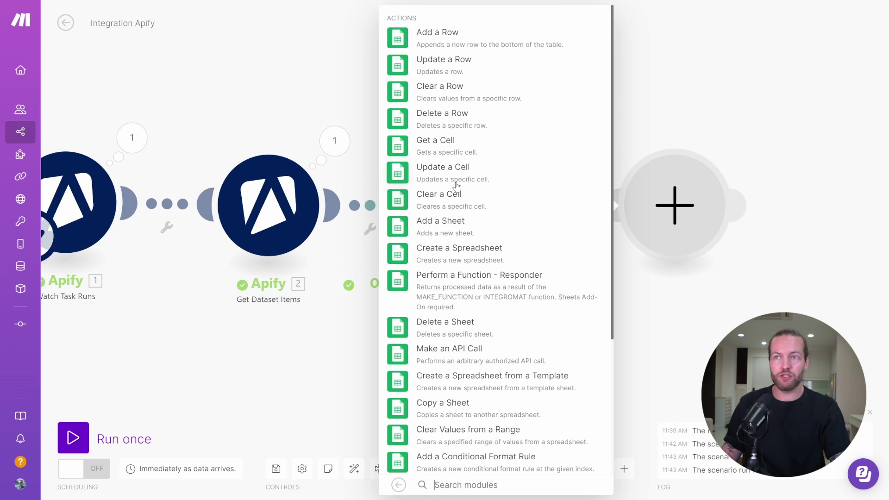
scroll(486, 356, down, 3)
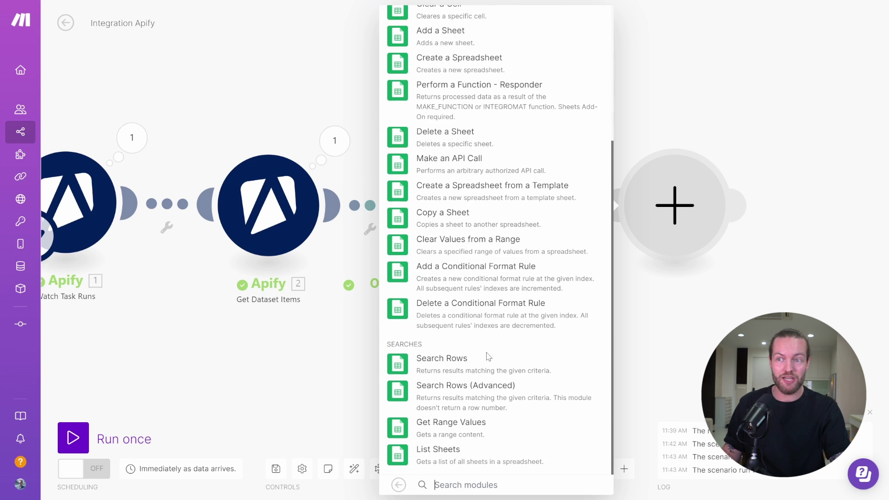
scroll(487, 362, up, 3)
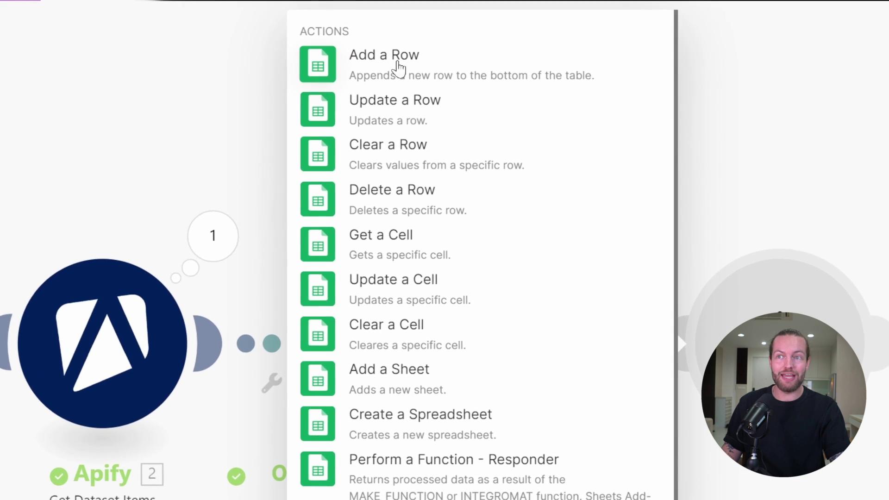
click(399, 67)
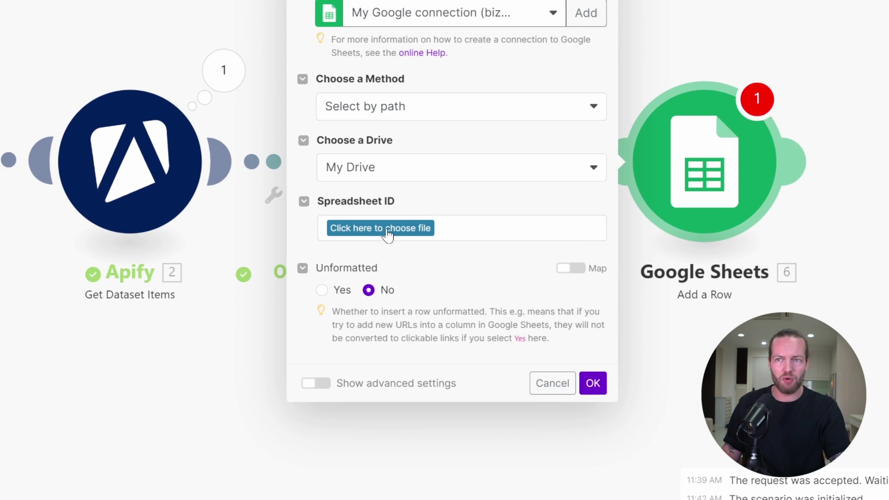
Step: Choose the Tweet Test spreadsheet from the Make Automation folder and set the sheet to Sheet1
click(392, 235)
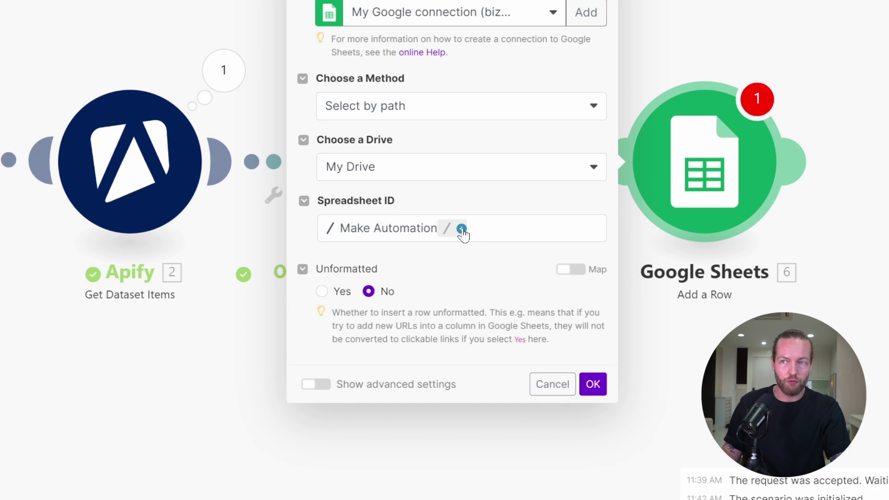
click(462, 229)
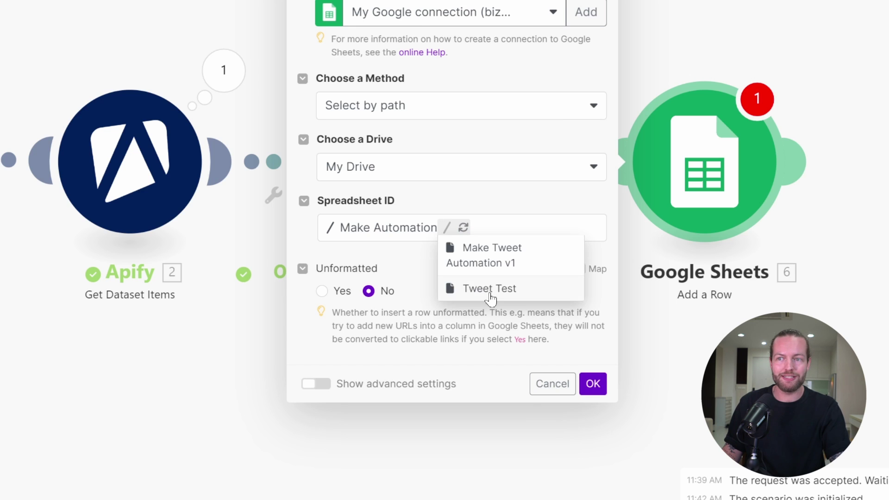
click(489, 289)
click(425, 288)
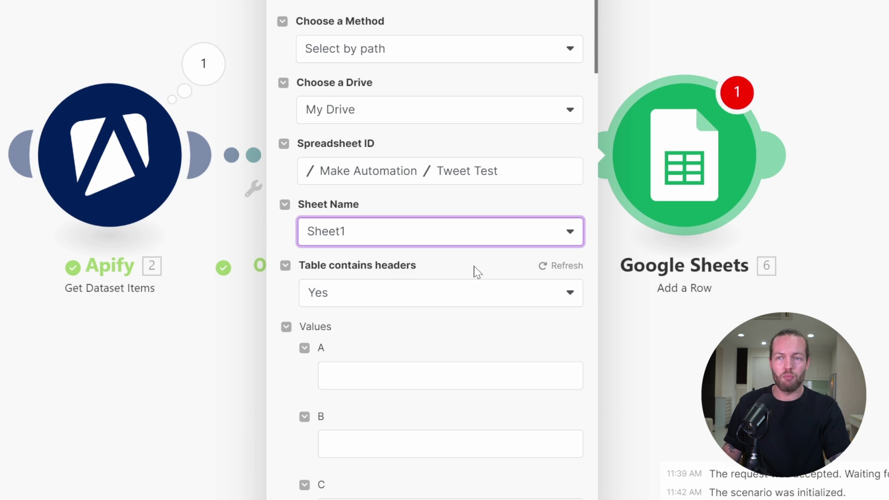
scroll(374, 333, down, 1)
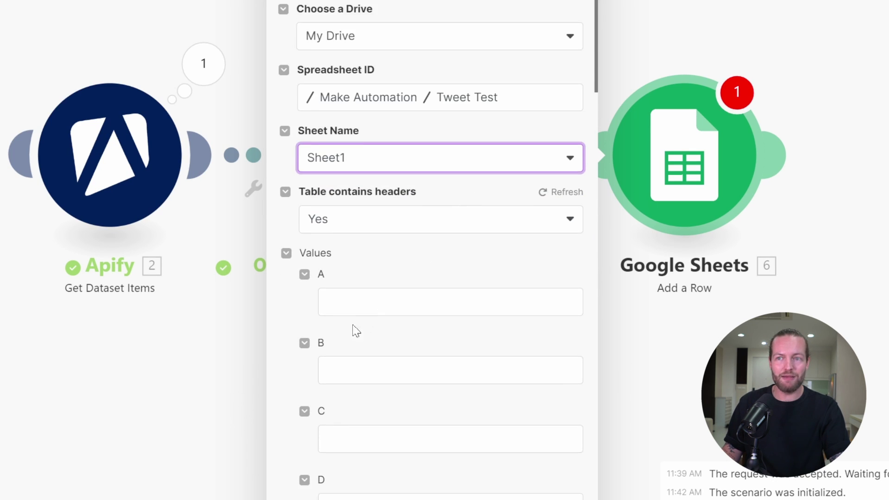
scroll(353, 331, down, 1)
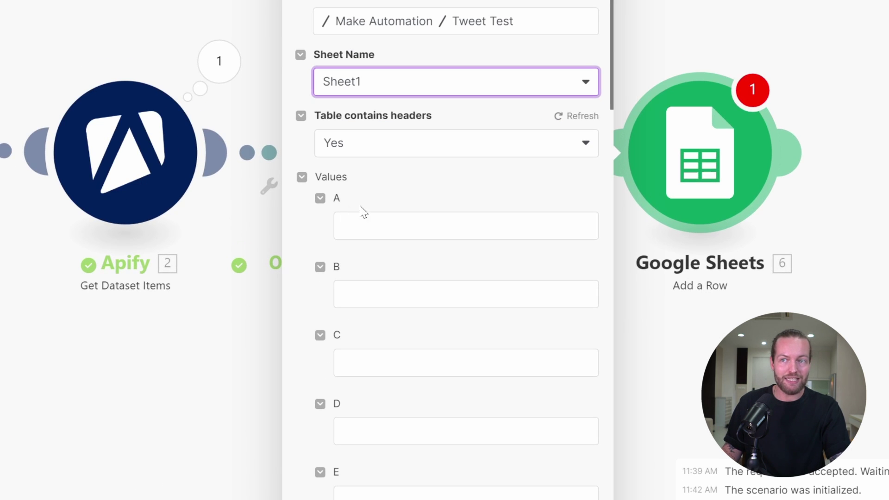
scroll(307, 265, down, 1)
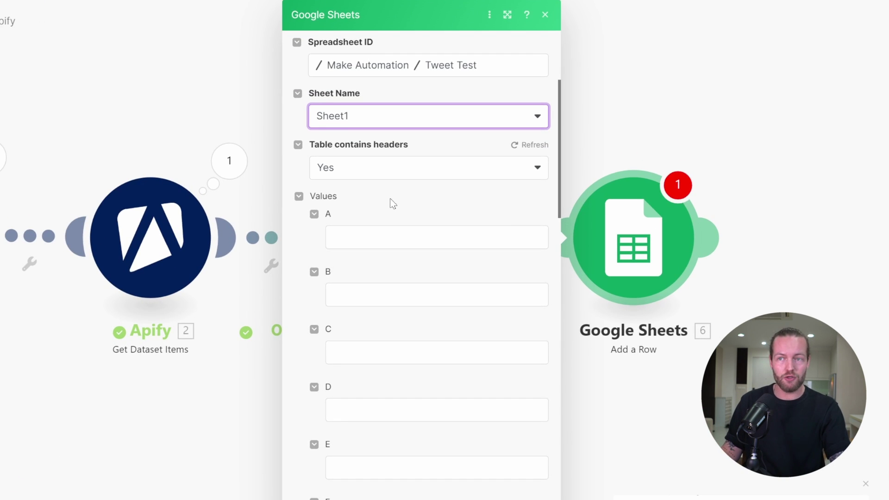
Step: Map user name to column A, view_count to B and full_text to C
click(361, 236)
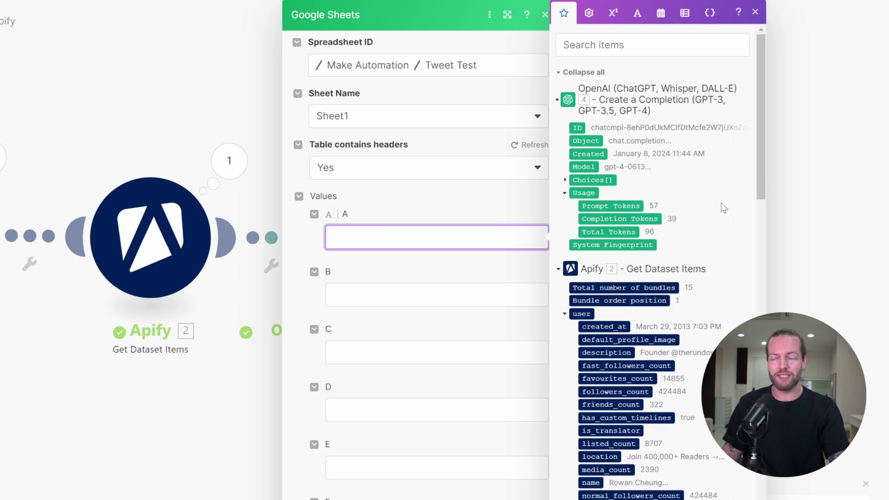
scroll(726, 236, down, 3)
scroll(726, 236, down, 1)
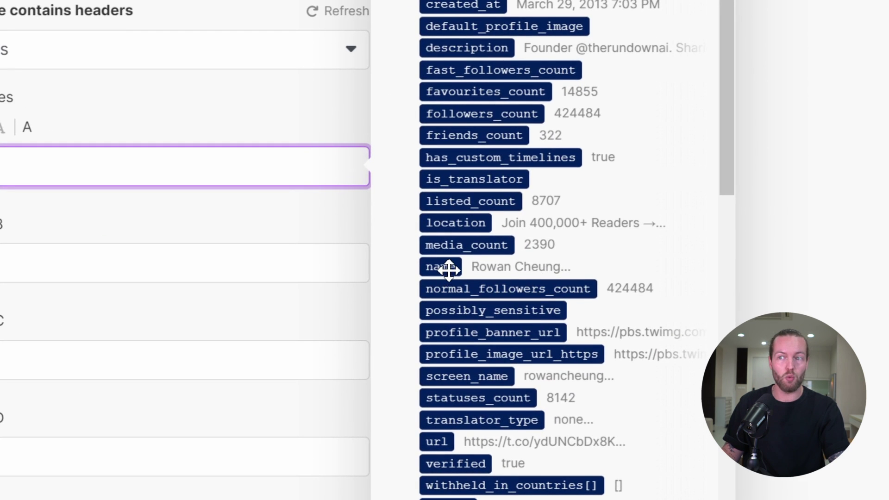
click(448, 269)
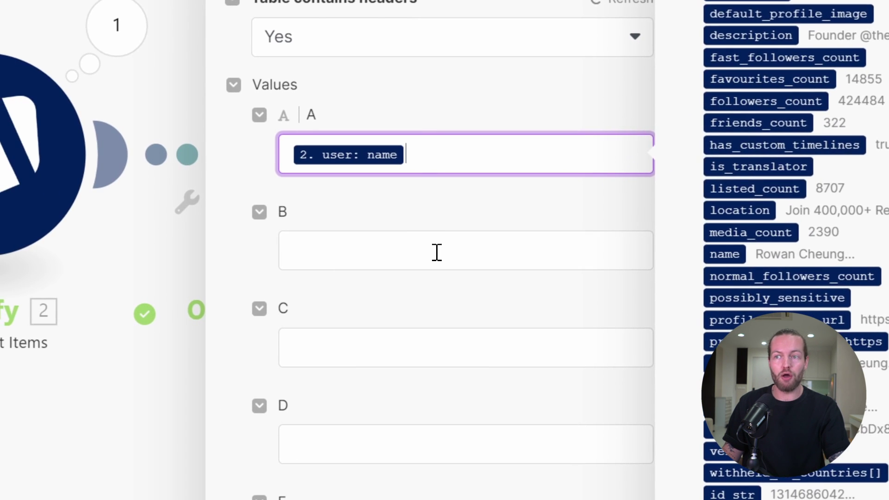
click(437, 253)
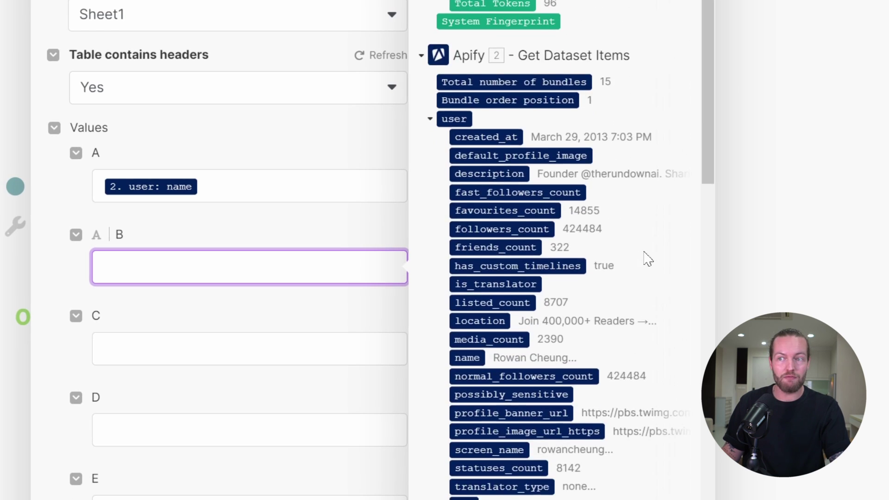
scroll(646, 259, down, 2)
scroll(646, 259, down, 3)
scroll(647, 258, down, 6)
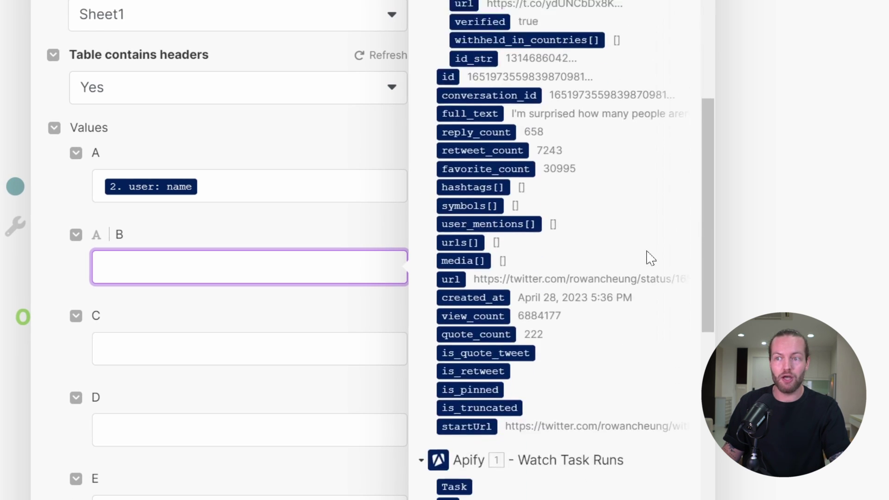
scroll(646, 259, down, 2)
scroll(646, 258, up, 3)
scroll(646, 258, up, 1)
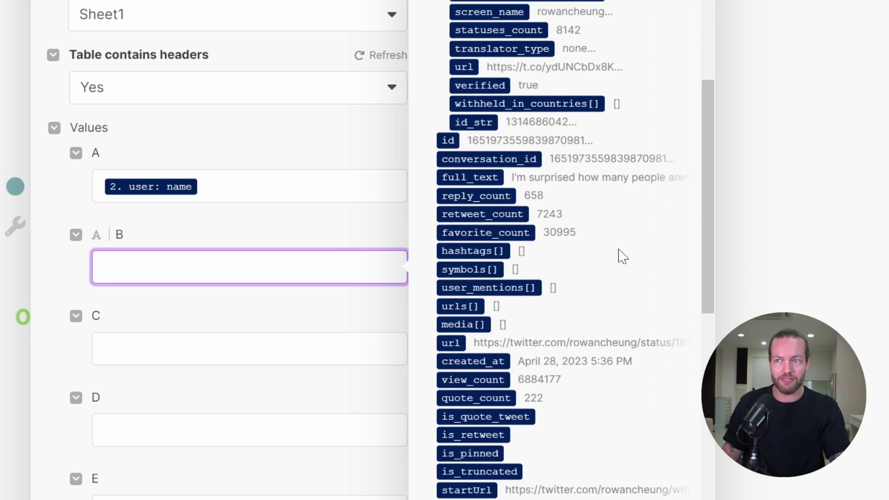
scroll(590, 300, down, 3)
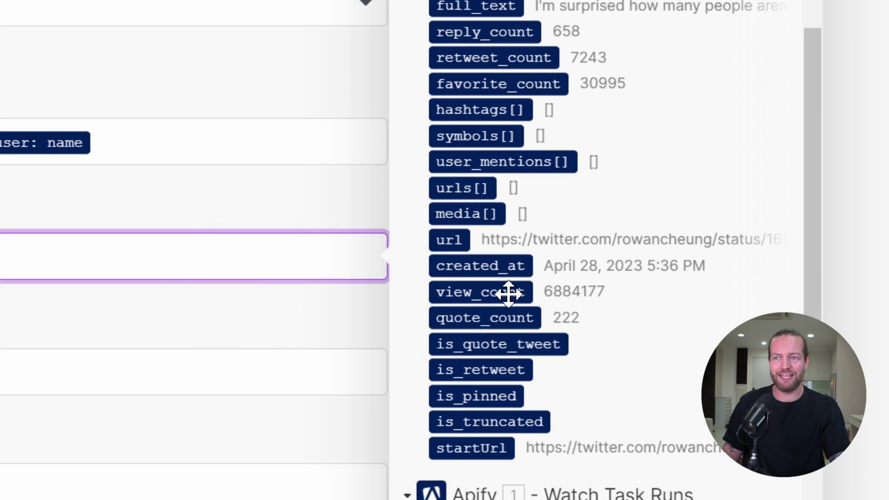
click(508, 293)
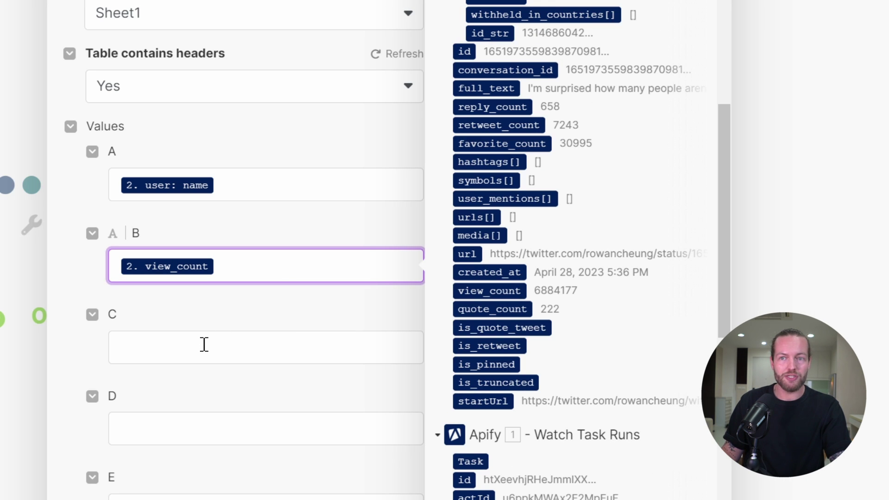
click(204, 344)
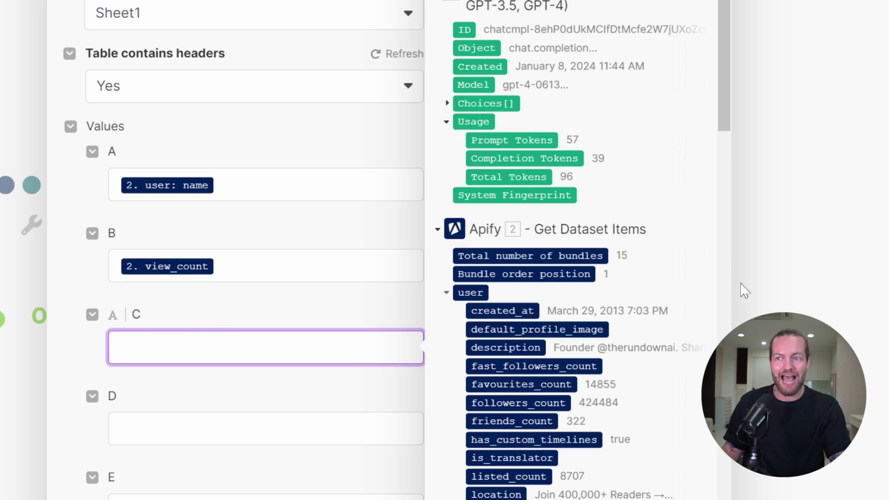
scroll(683, 324, down, 2)
scroll(682, 323, down, 2)
scroll(682, 324, down, 2)
scroll(682, 327, down, 3)
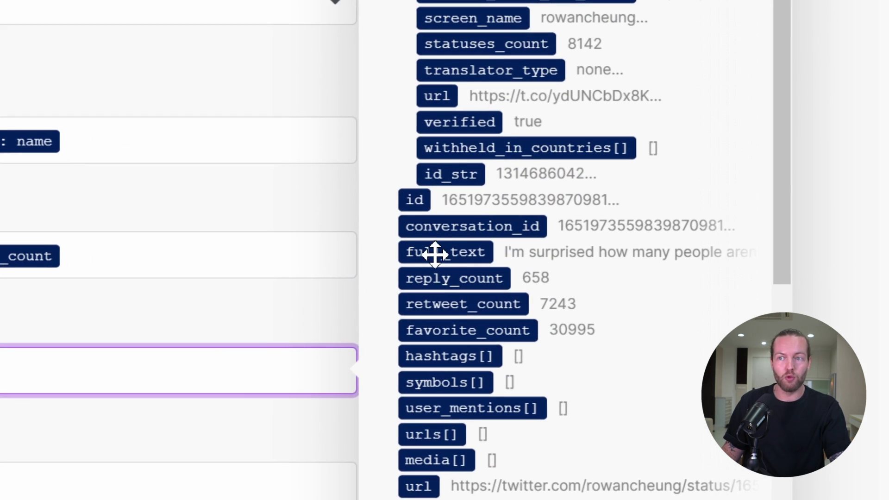
click(435, 254)
scroll(276, 292, down, 2)
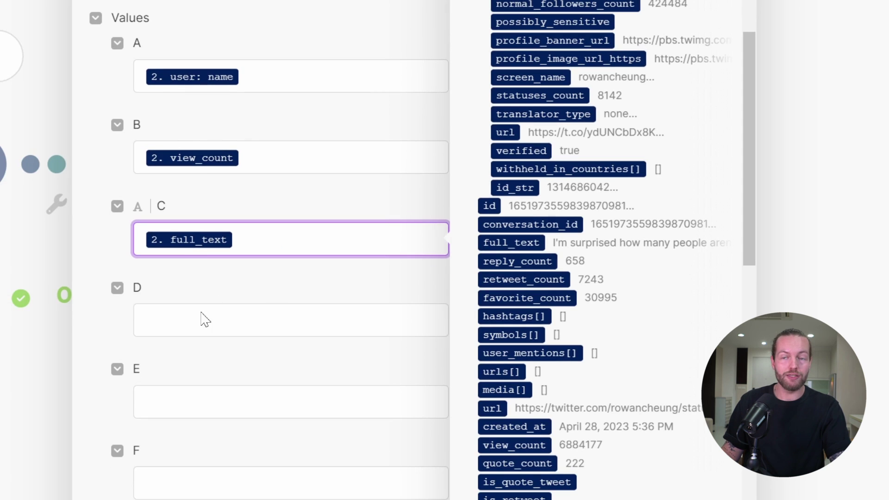
click(199, 320)
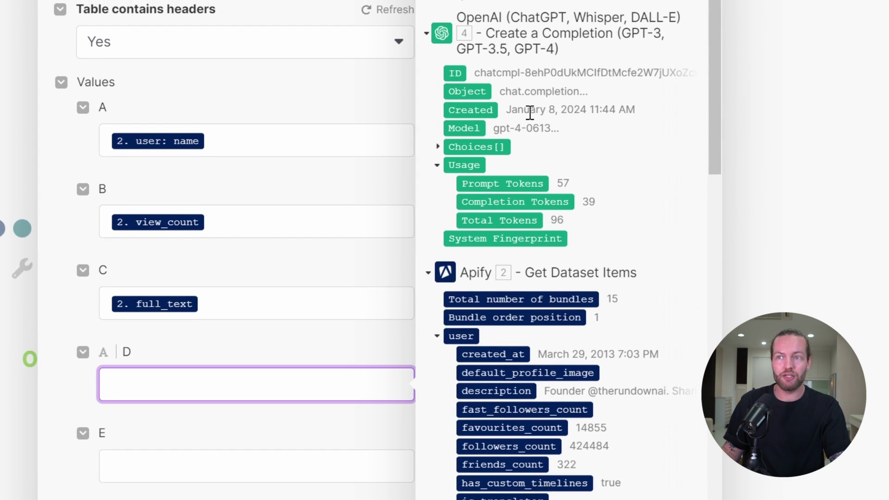
Step: Map the OpenAI Choices[] > Message > Content value into column D
click(438, 147)
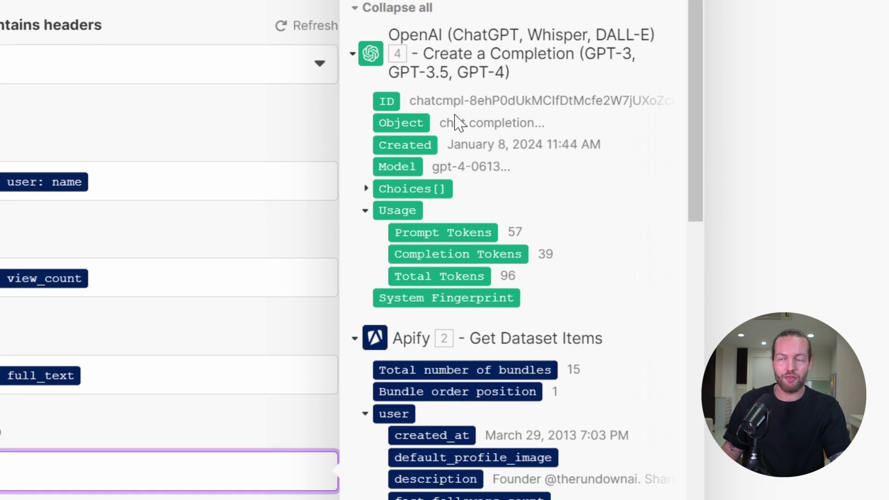
click(367, 190)
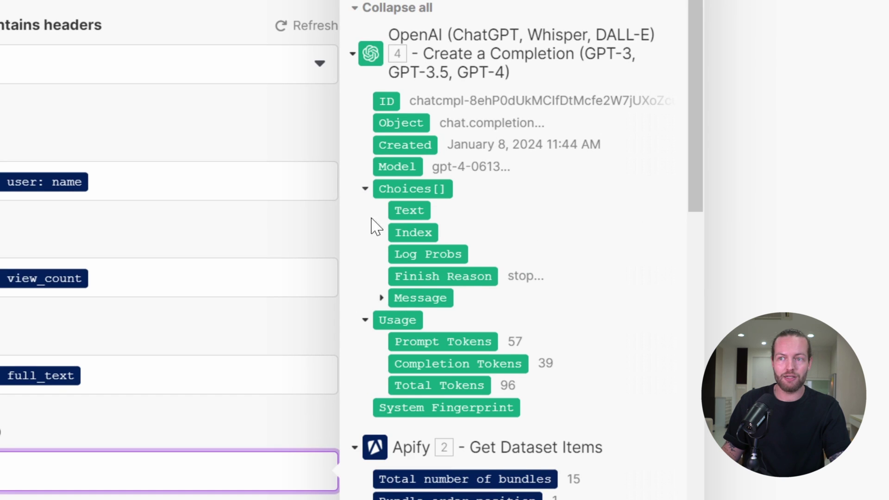
click(382, 242)
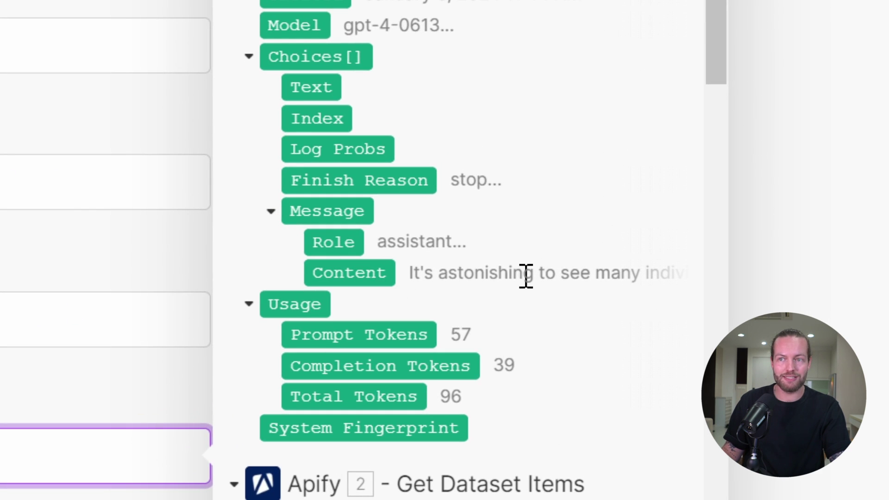
click(371, 274)
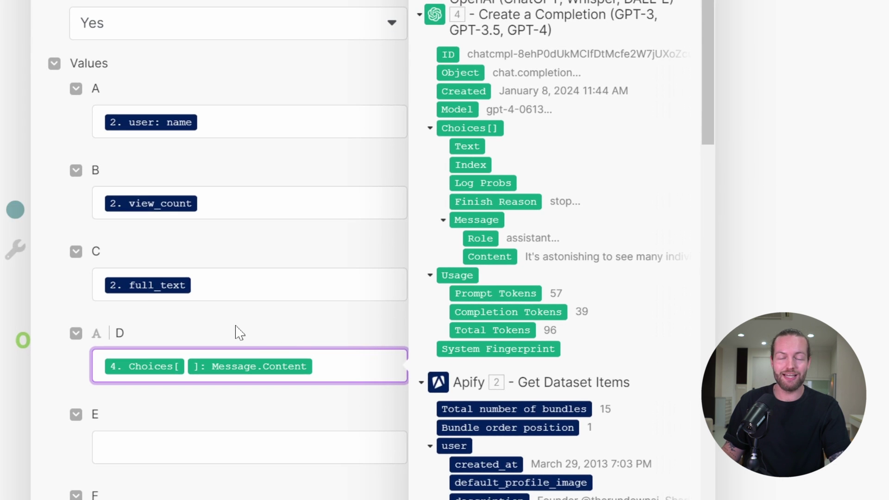
click(236, 332)
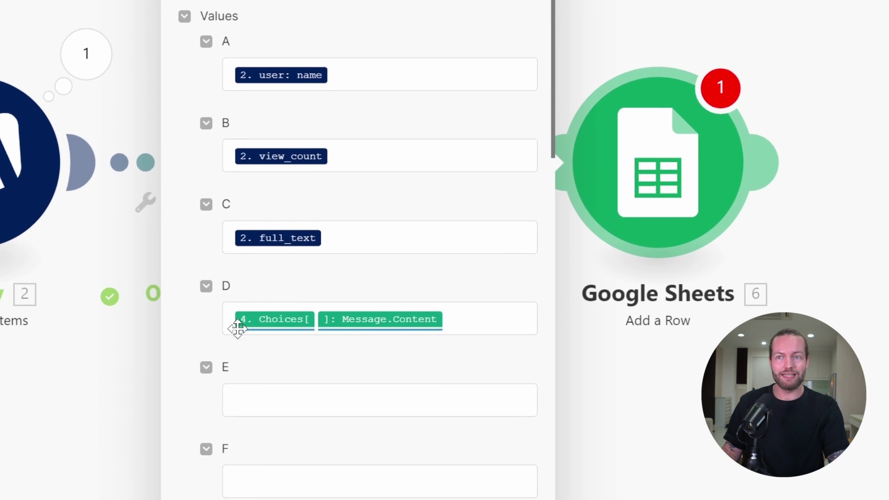
Step: Map favorite_count, url and created_at into columns E, F and G
click(261, 355)
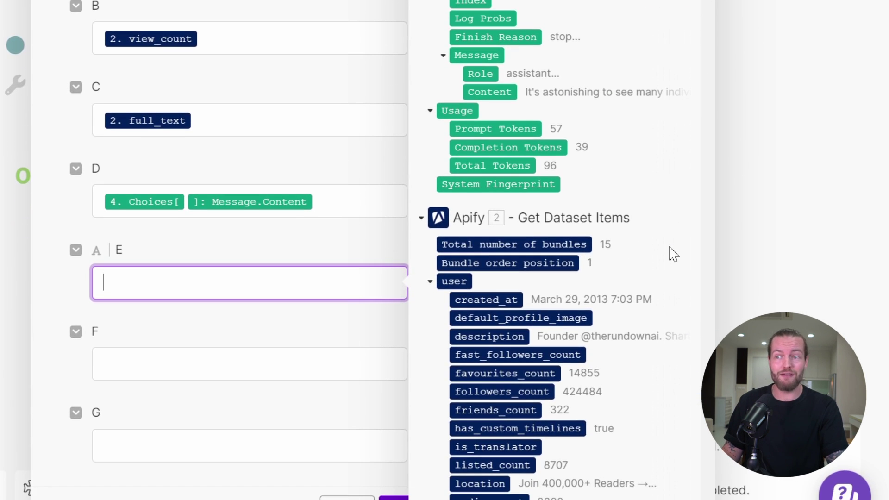
scroll(673, 254, down, 2)
scroll(670, 252, down, 2)
scroll(668, 252, down, 10)
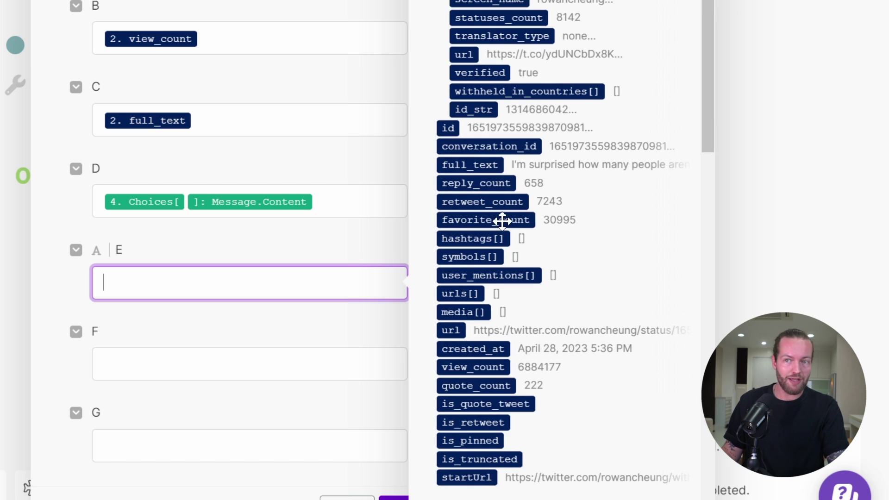
click(499, 221)
key(Tab)
scroll(649, 267, down, 2)
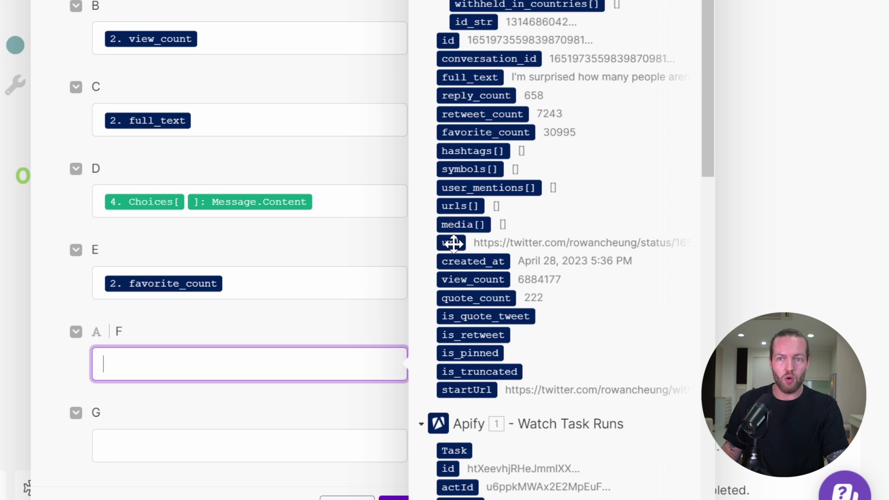
click(452, 243)
key(Tab)
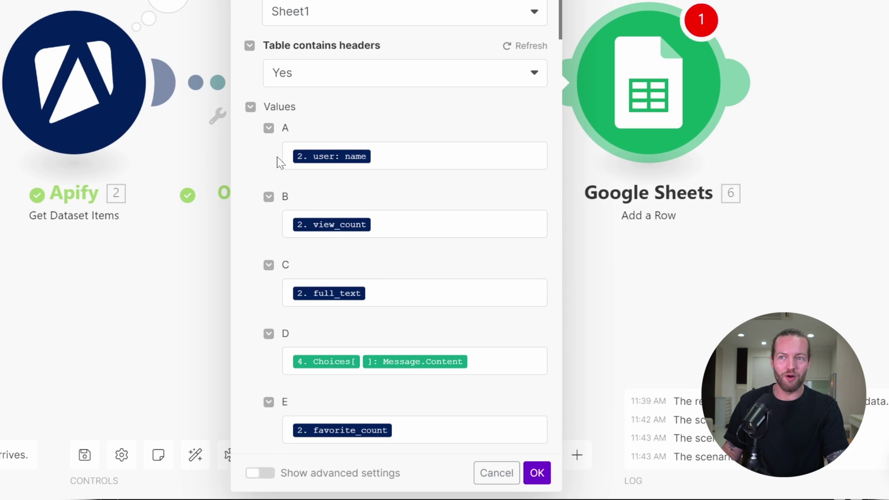
scroll(277, 162, down, 1)
scroll(347, 161, down, 1)
scroll(367, 161, down, 2)
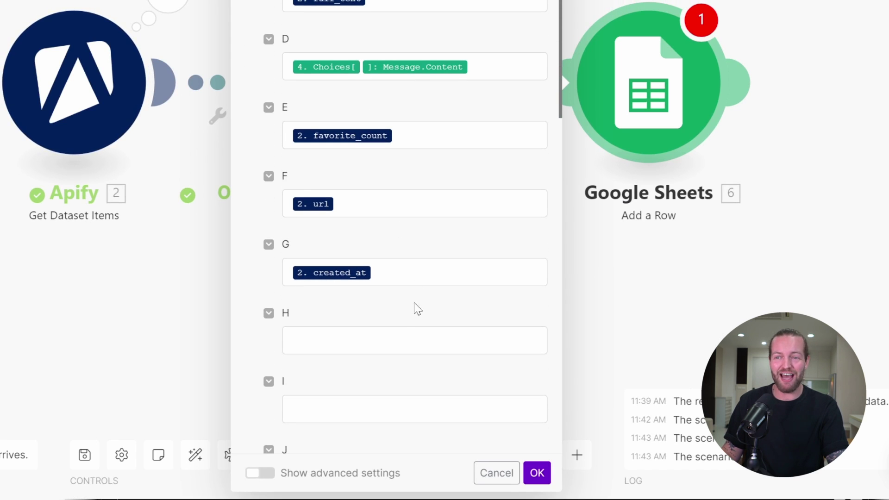
scroll(242, 363, down, 1)
scroll(252, 364, down, 1)
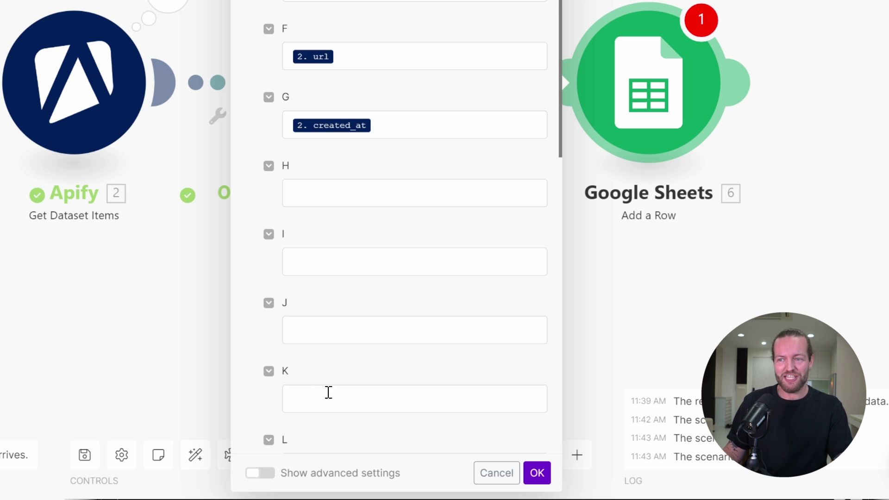
Step: Confirm the Google Sheets module settings with OK and start a Run once of the scenario
click(537, 473)
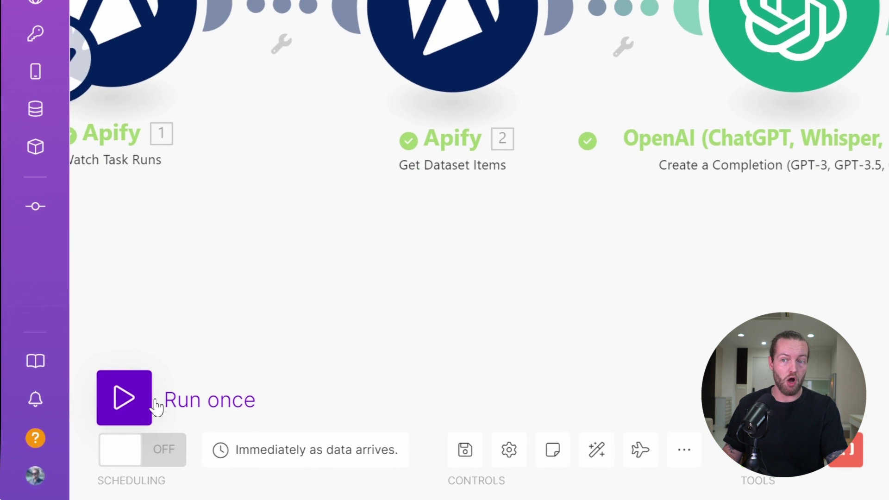
click(135, 408)
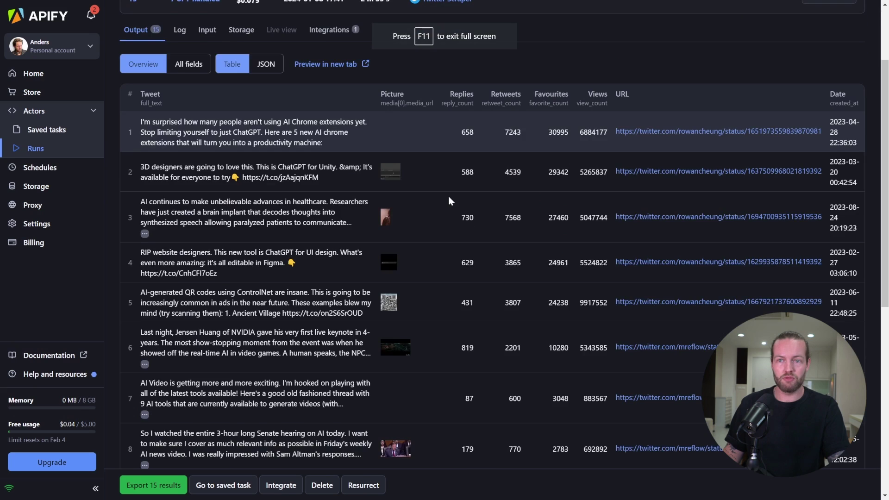
scroll(448, 197, down, 2)
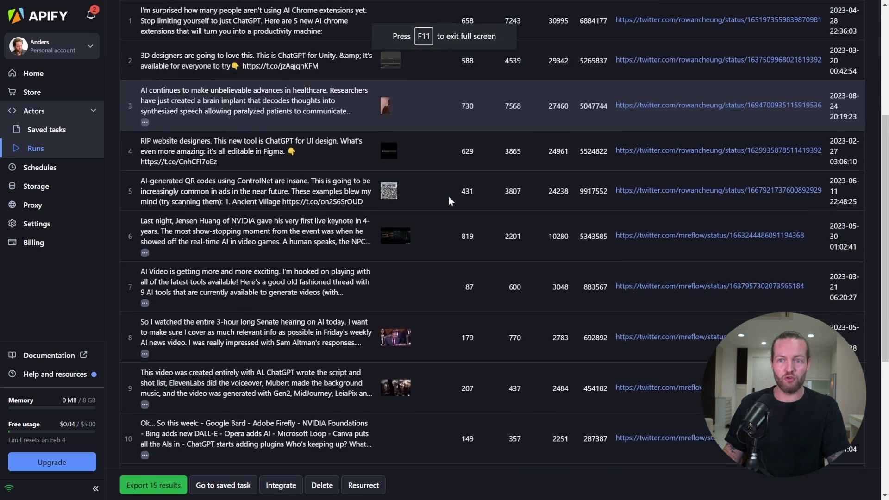
scroll(448, 196, up, 2)
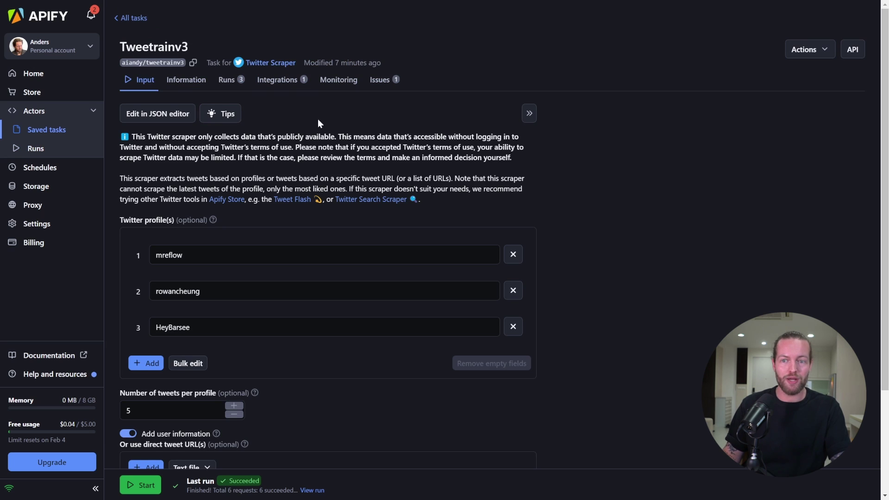
Step: Launch a new Tweetrainv3 run with the green Start button
click(139, 486)
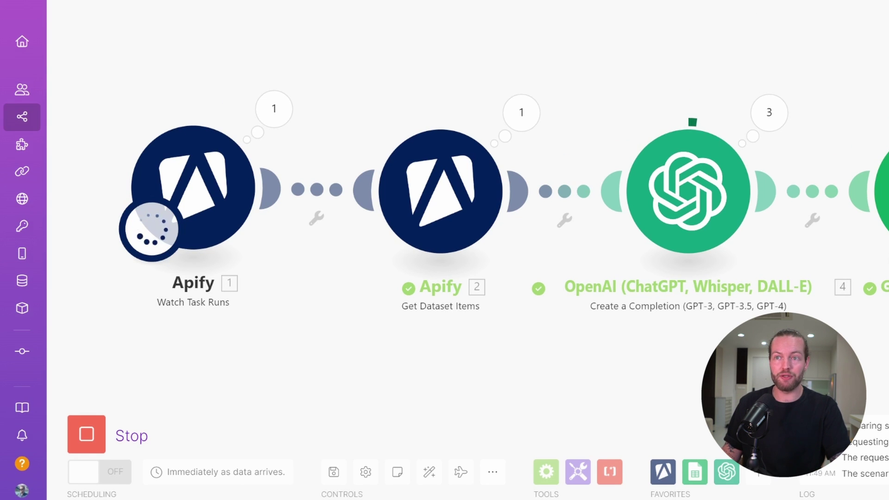
mouse_move(277, 63)
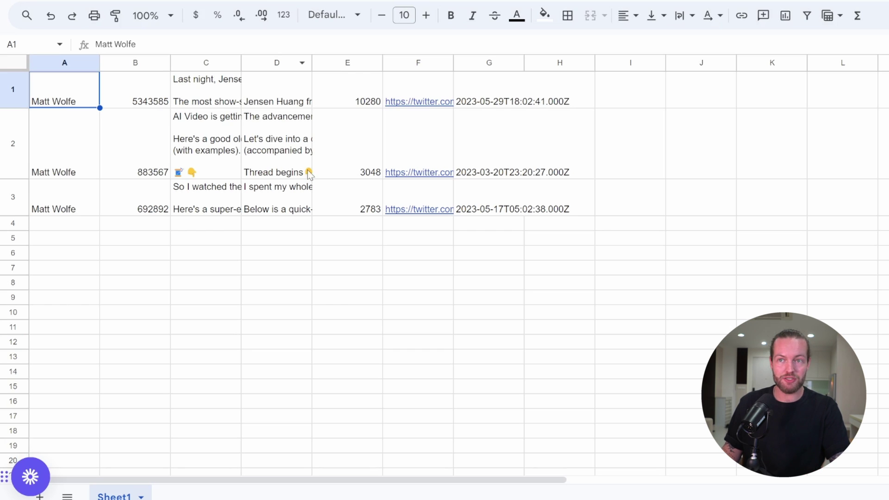
Step: Widen the tweet text columns C and D, then select column C and then column D
drag(312, 64, 462, 64)
drag(241, 64, 341, 64)
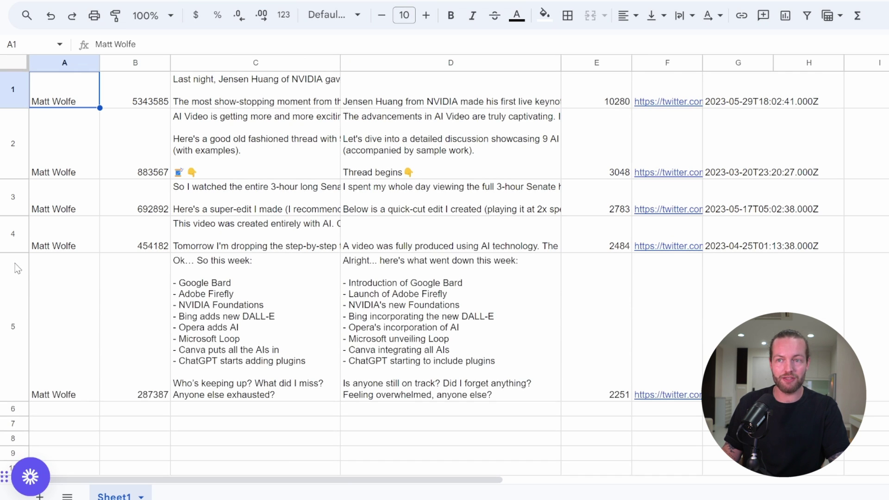
scroll(125, 294, down, 1)
scroll(344, 307, down, 1)
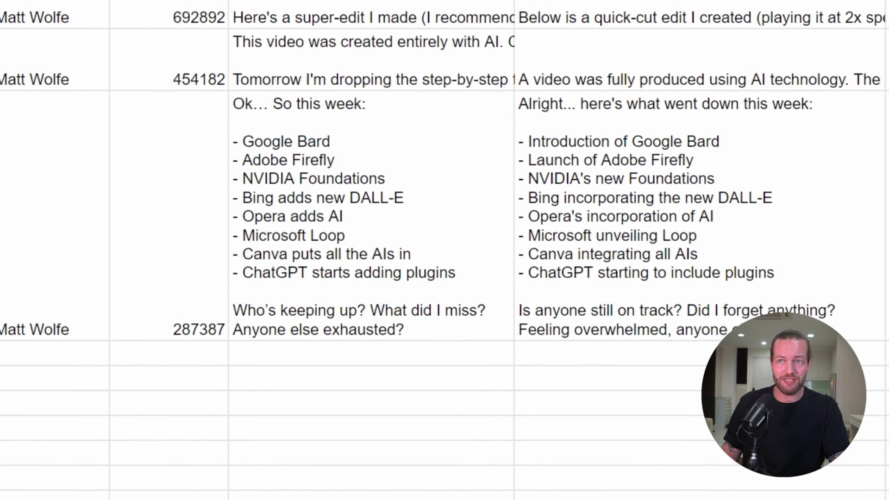
key(ctrl+space)
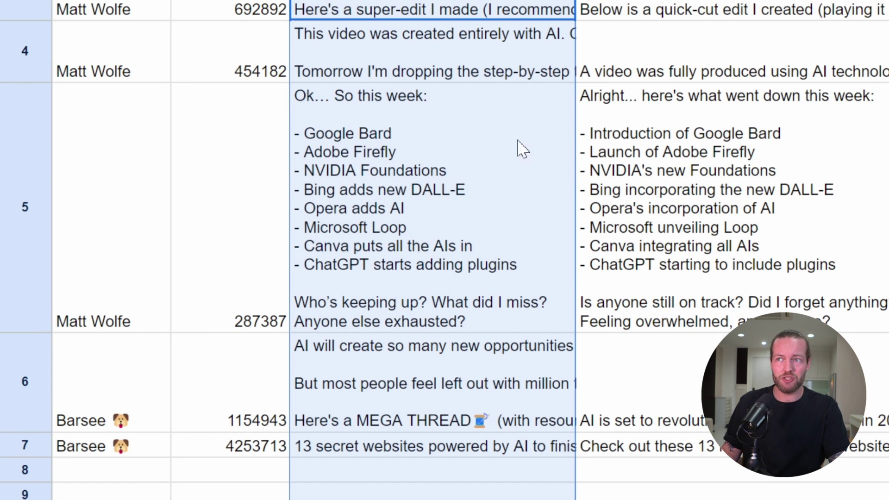
key(Right)
key(ctrl+space)
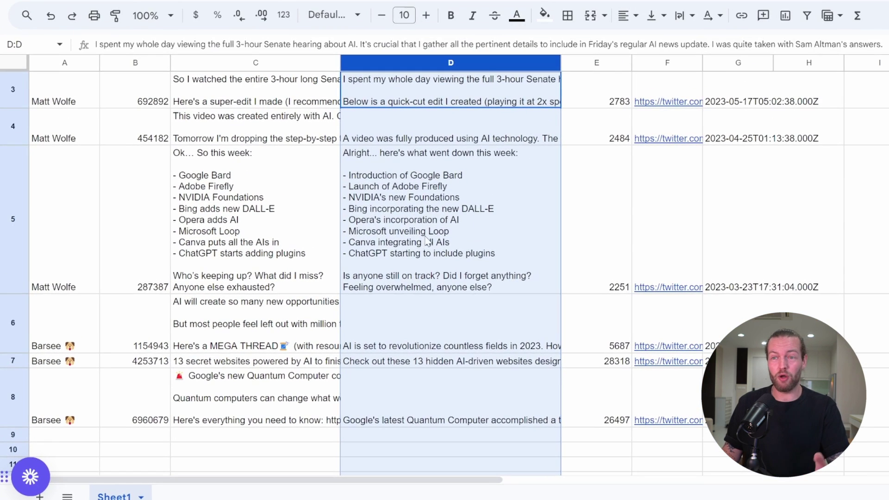
click(405, 239)
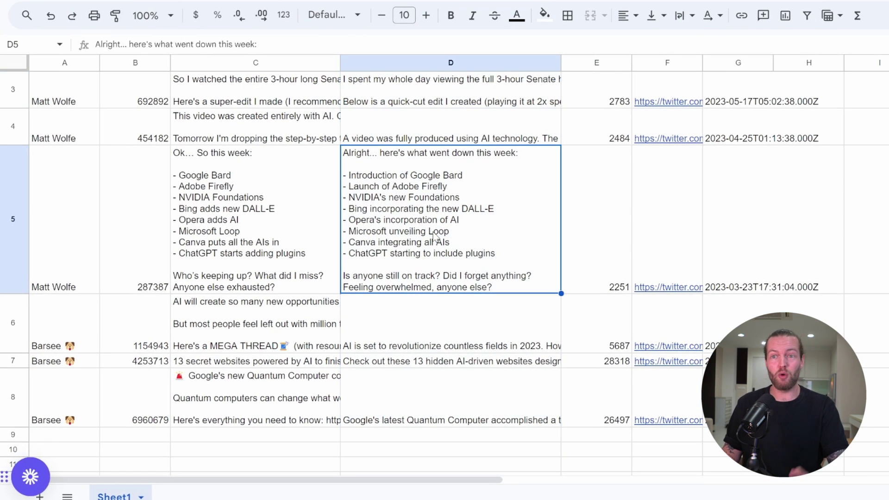
scroll(402, 236, down, 1)
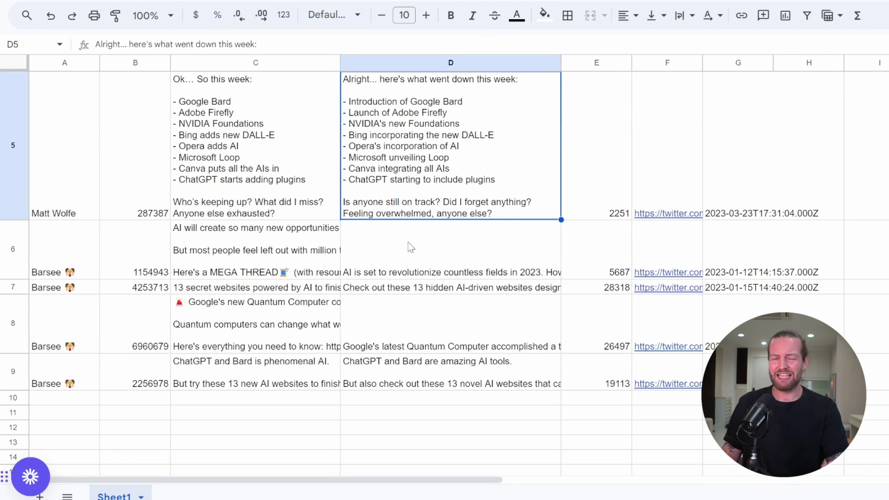
click(408, 247)
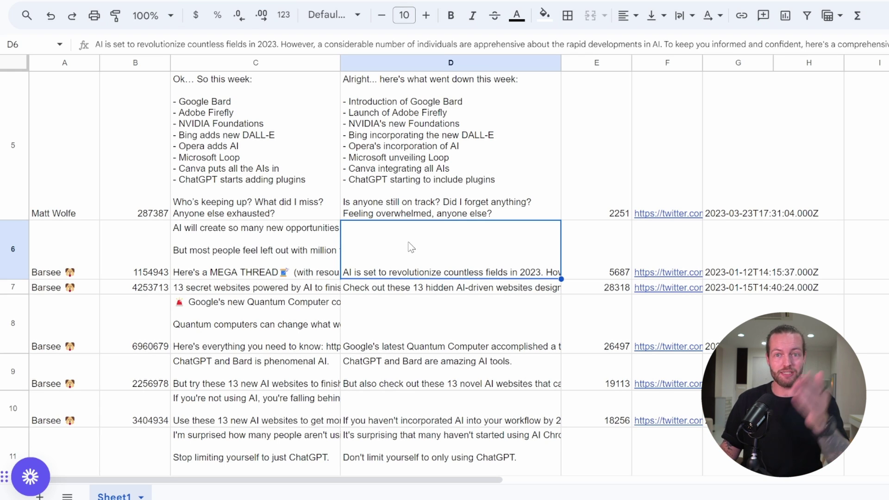
scroll(179, 264, down, 2)
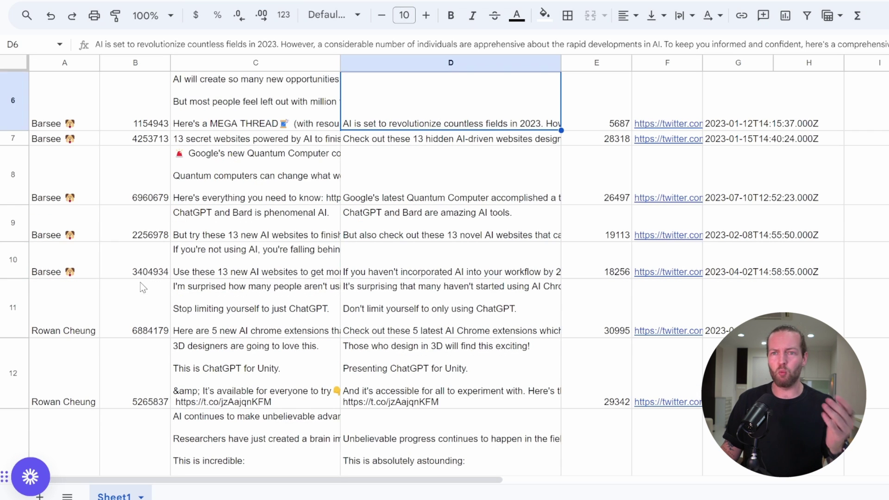